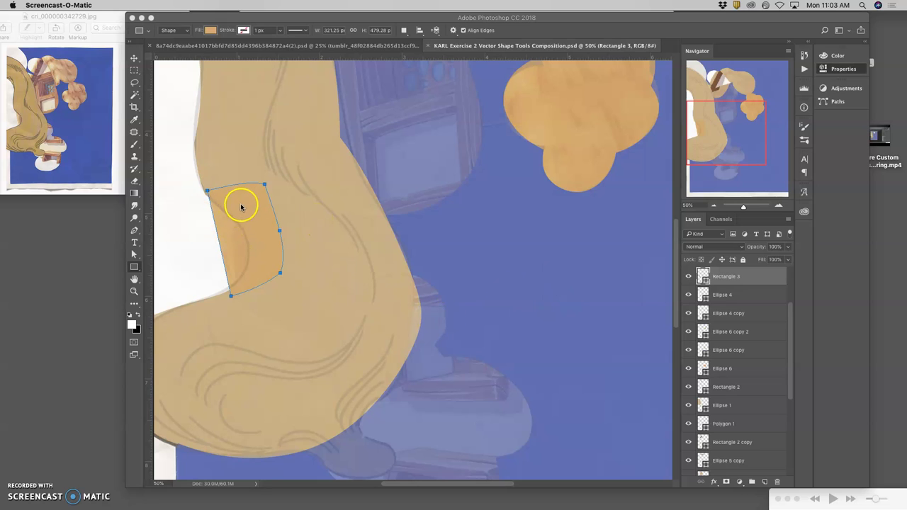
Warp the orange patch on Rectangle 3 so its right edge curves along the hair
click(241, 206)
key(super+t)
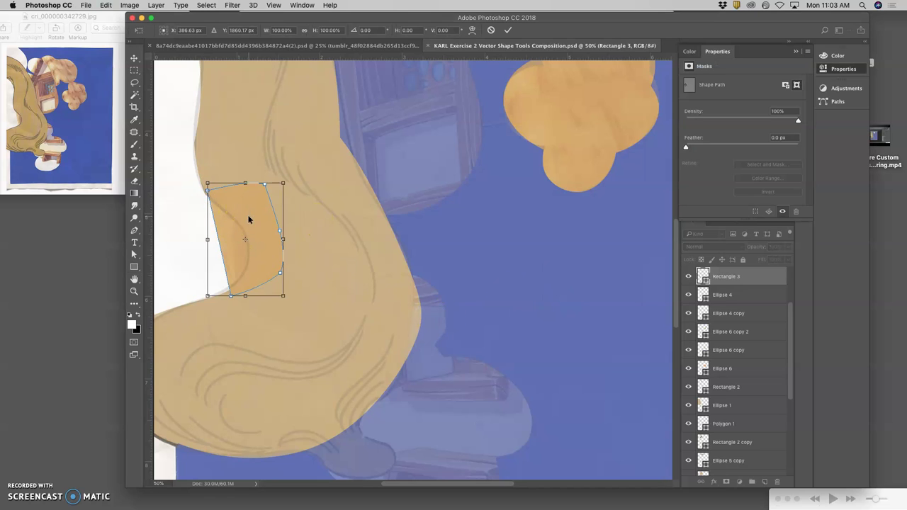
right_click(273, 199)
click(287, 260)
drag(283, 184, 272, 208)
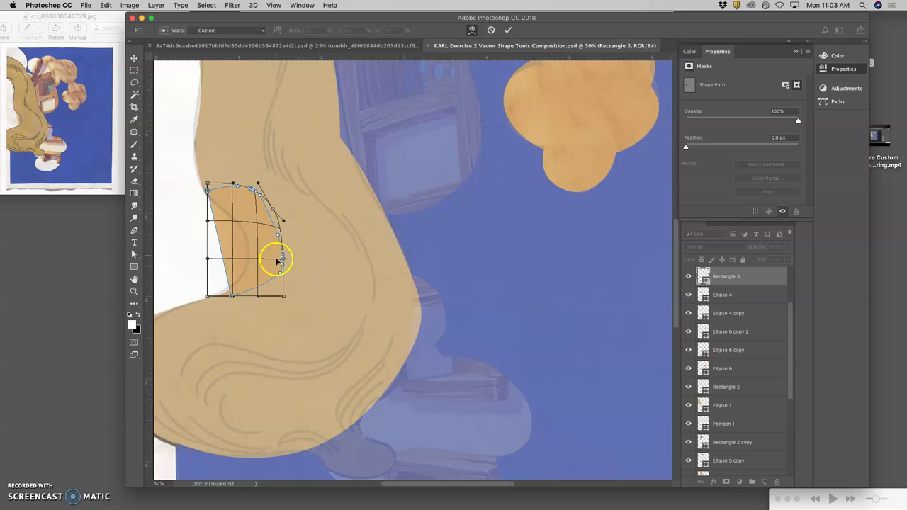
drag(282, 294, 266, 278)
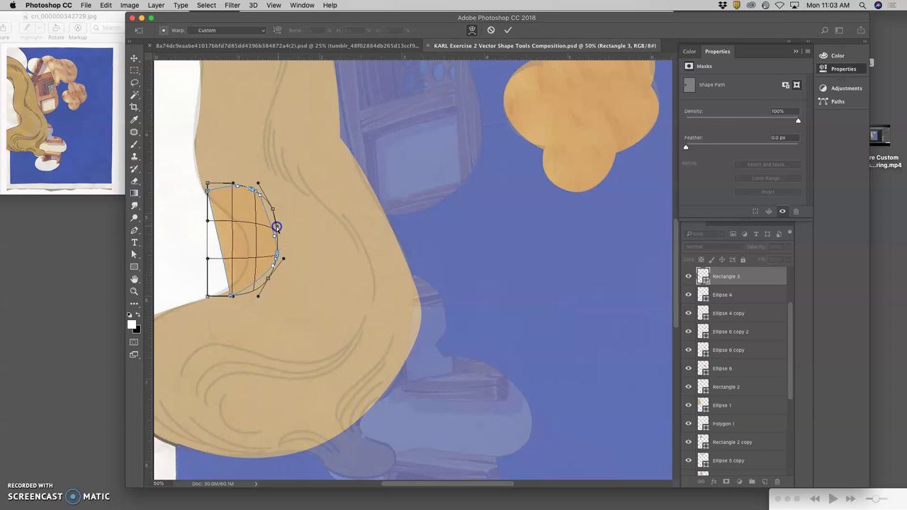
drag(277, 227, 298, 199)
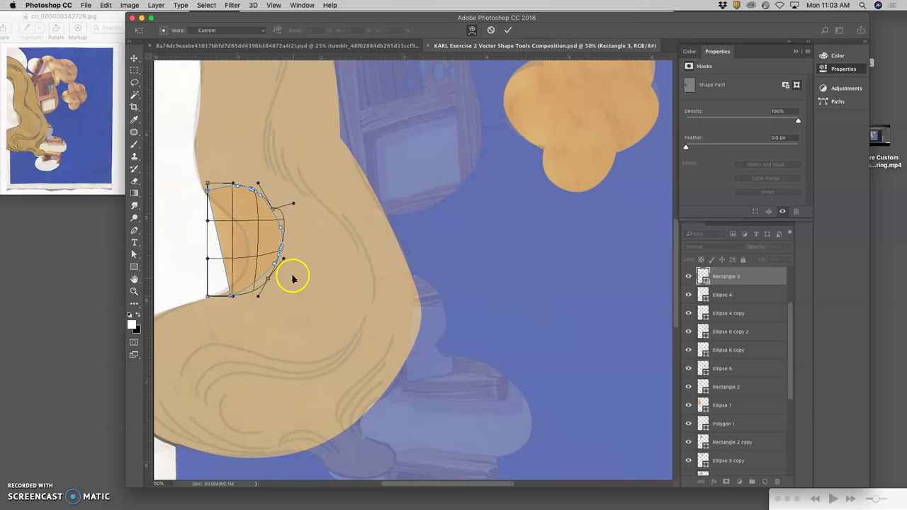
key(Return)
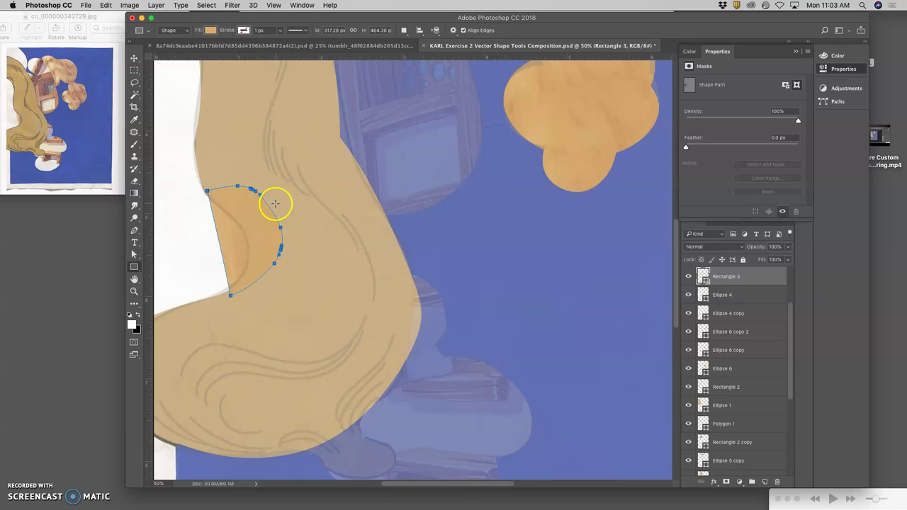
Narrow and shorten the patch, then warp it into a thin curved sliver along the white edge
key(super+t)
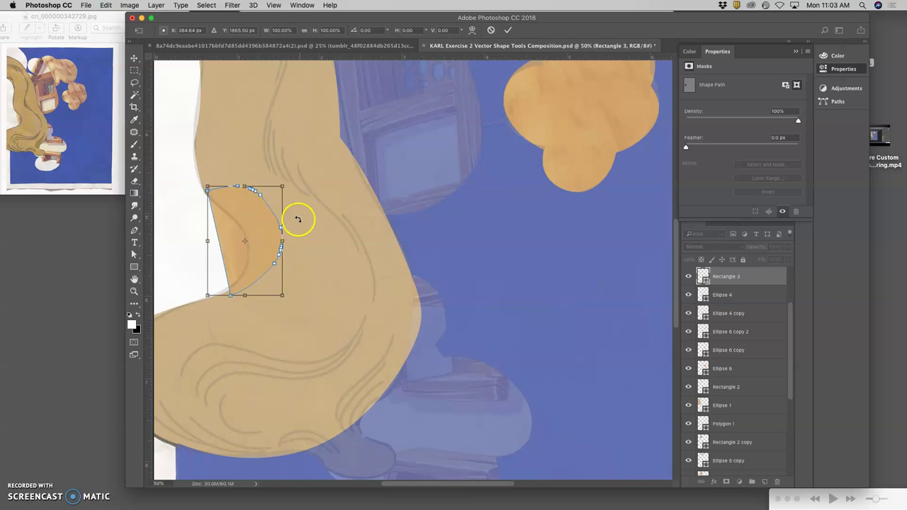
drag(281, 230, 256, 234)
drag(254, 185, 209, 200)
right_click(223, 219)
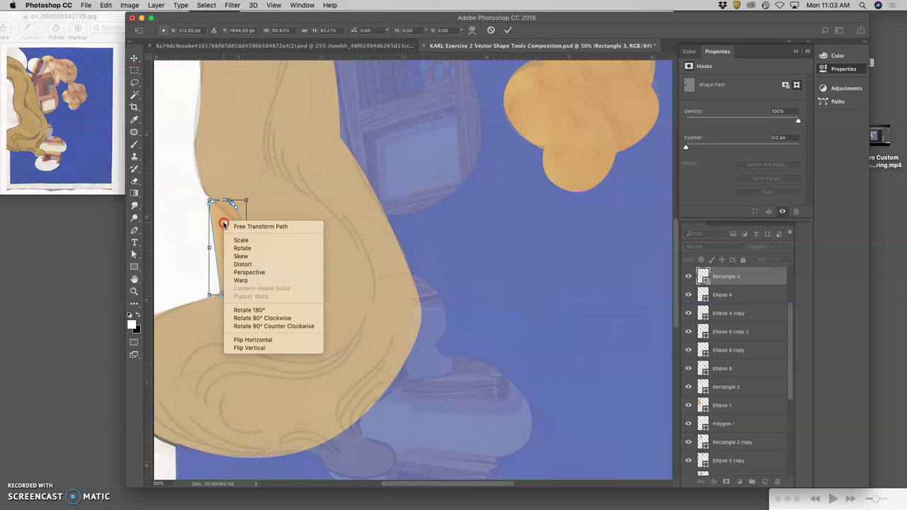
click(245, 280)
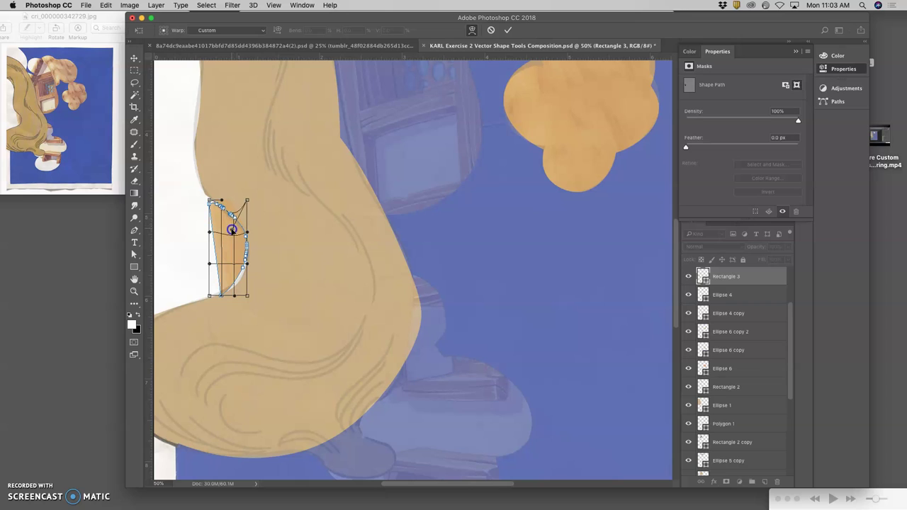
drag(245, 275, 218, 291)
click(217, 210)
drag(210, 204, 204, 188)
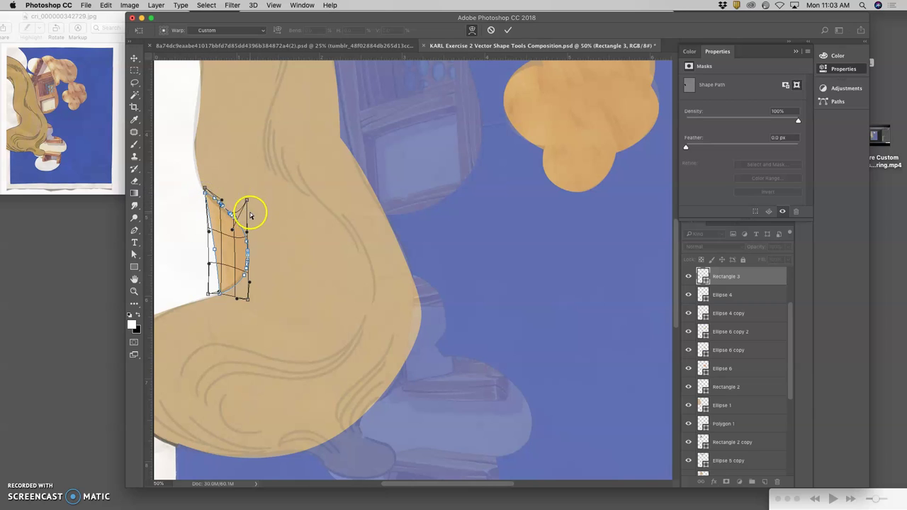
key(Return)
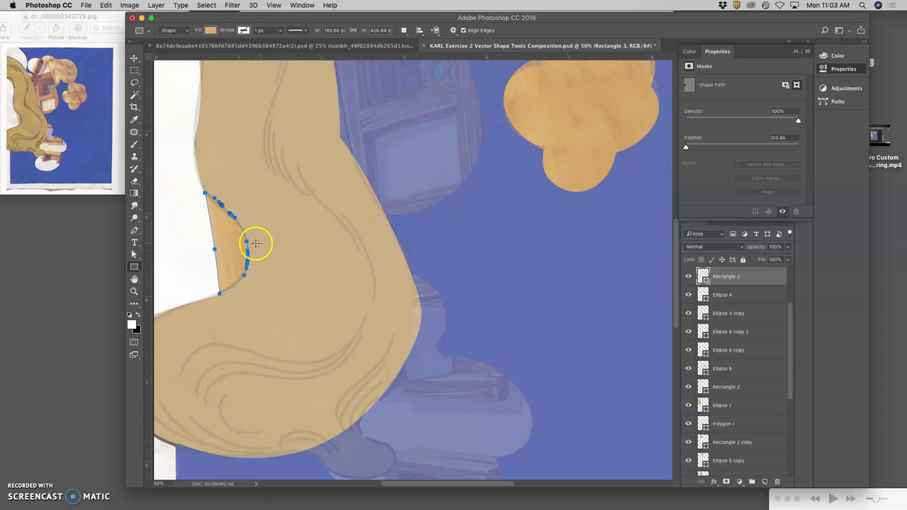
Zoom out to the whole page and hide the Background copy reference layer
click(134, 57)
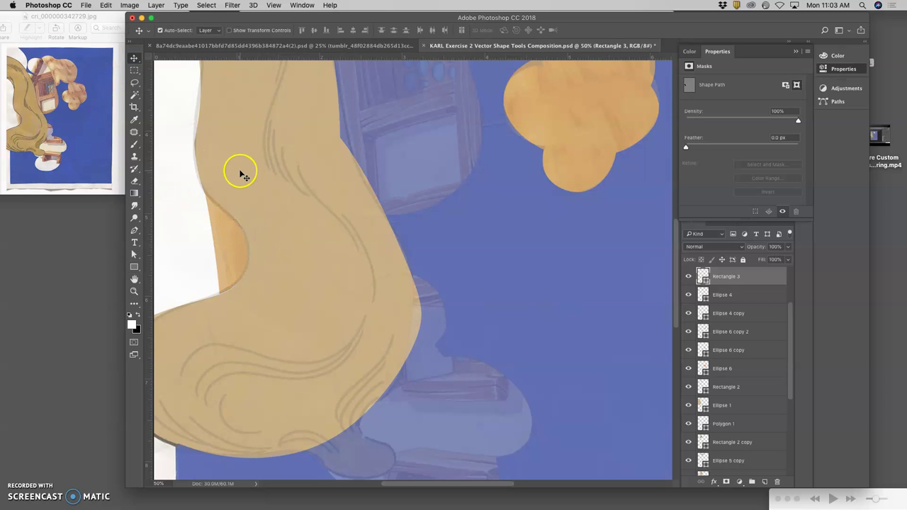
key(super+minus)
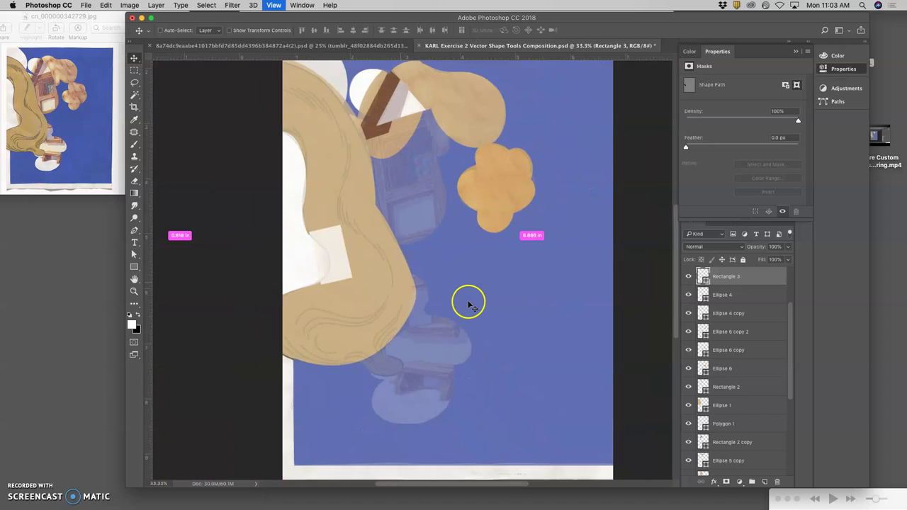
key(super+minus)
key(super+minus)
scroll(704, 285, up, 3)
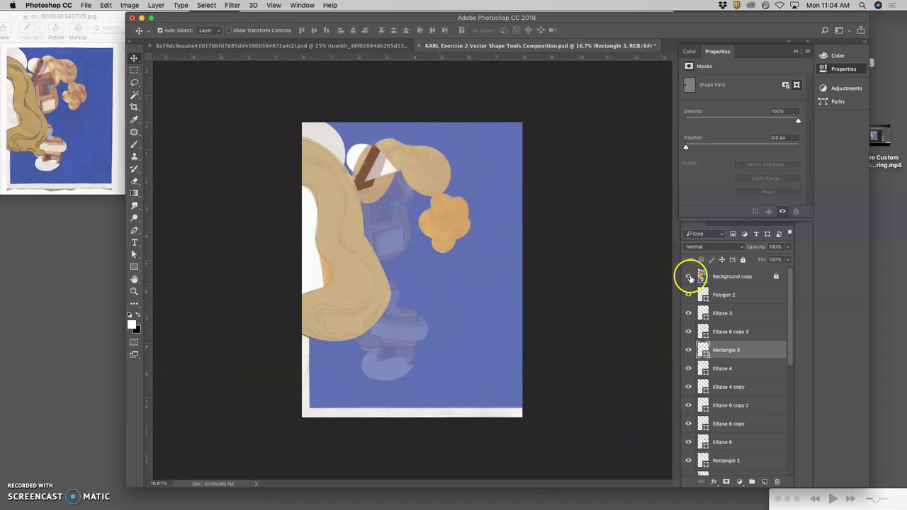
click(689, 276)
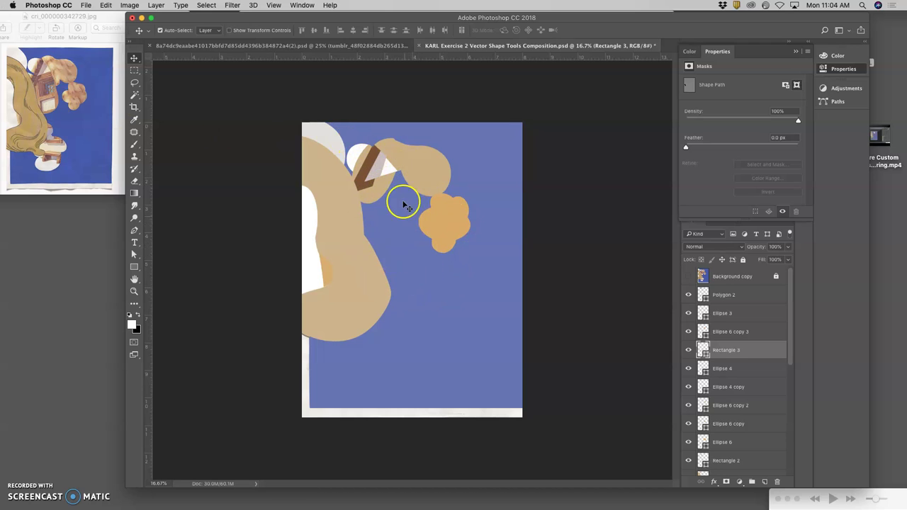
Select the tan Ellipse 5, undo a trial move, and duplicate it
click(433, 177)
key(super+t)
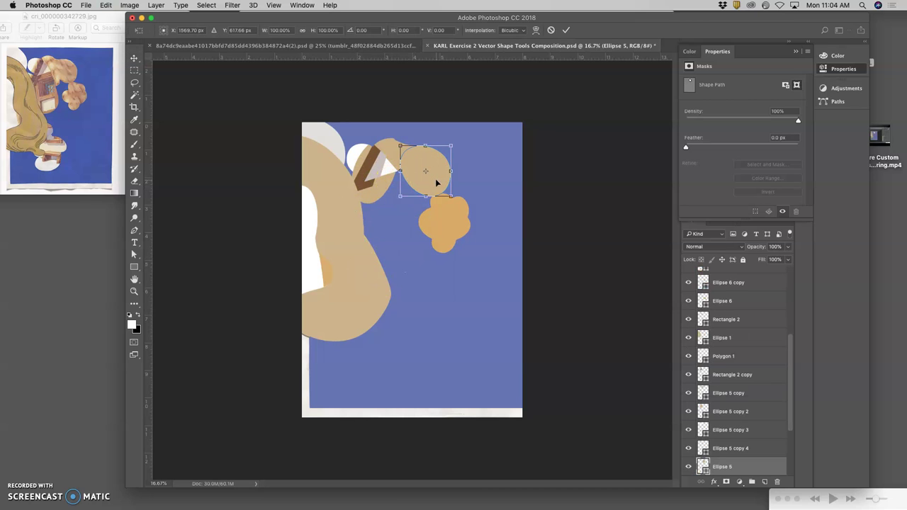
drag(437, 182, 408, 216)
key(super+z)
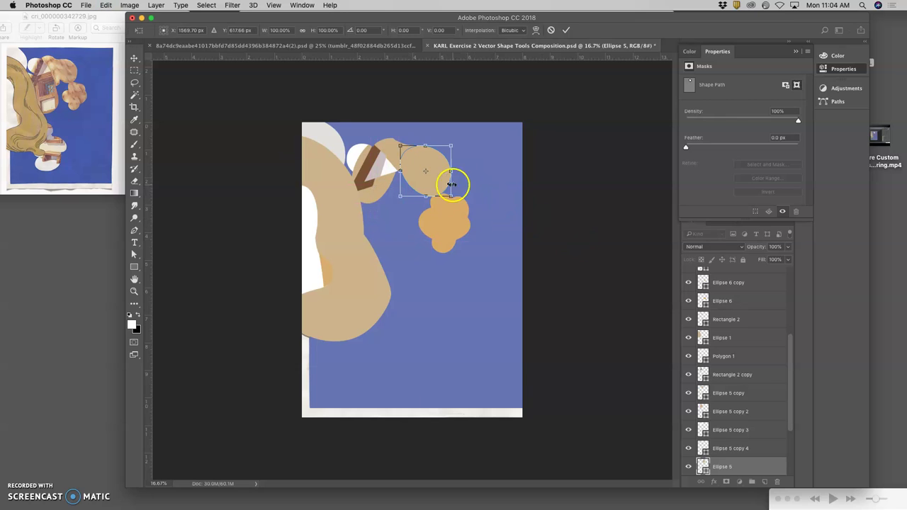
key(Return)
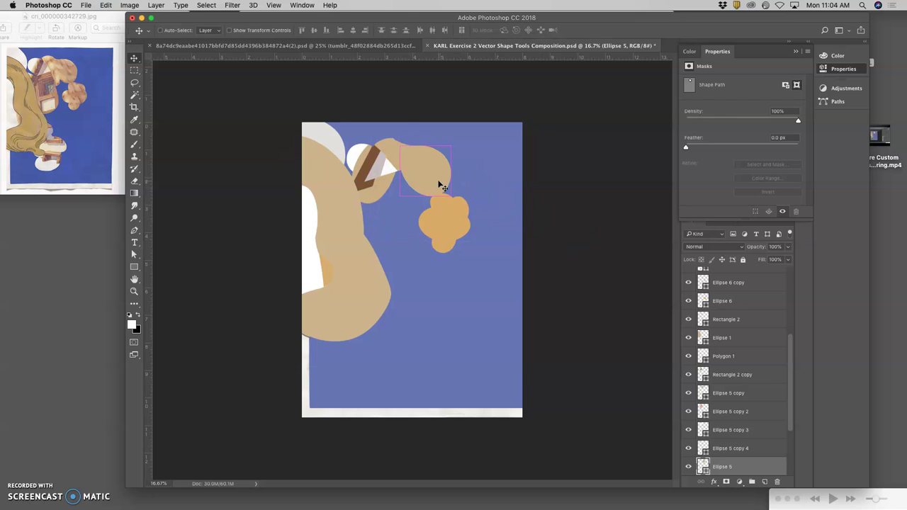
key(super+j)
Move the ellipse copy onto the body, rotate it nearly upside down, stretch it taller and narrow it
key(super+t)
drag(436, 179, 391, 294)
drag(452, 216, 364, 251)
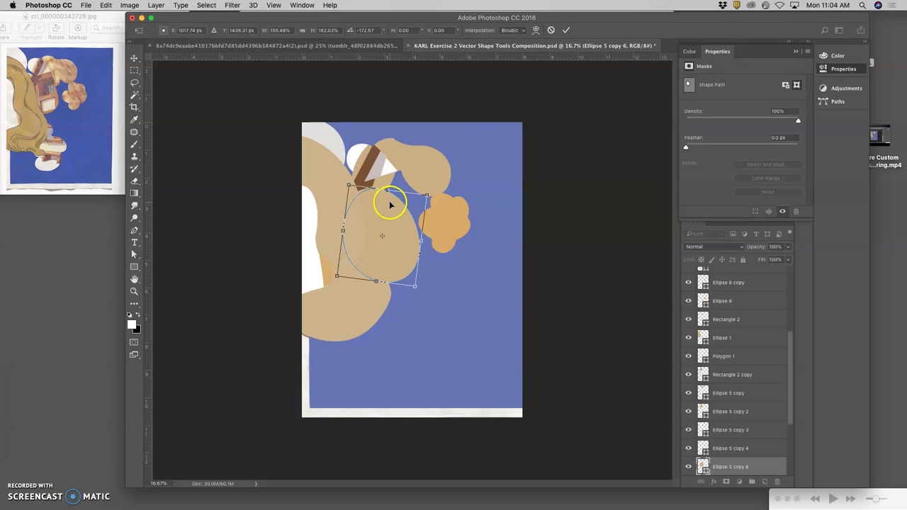
right_click(390, 204)
click(391, 192)
drag(391, 192, 394, 164)
drag(423, 225, 413, 227)
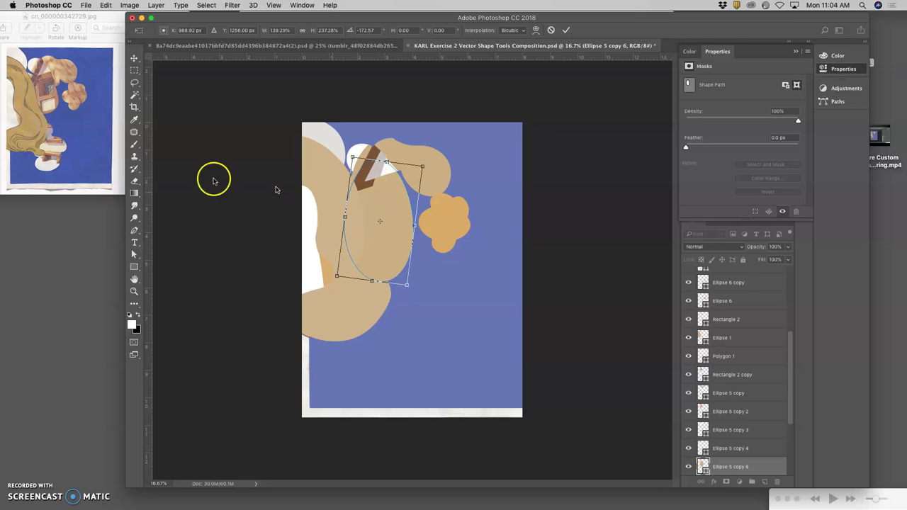
drag(384, 212, 380, 215)
key(Return)
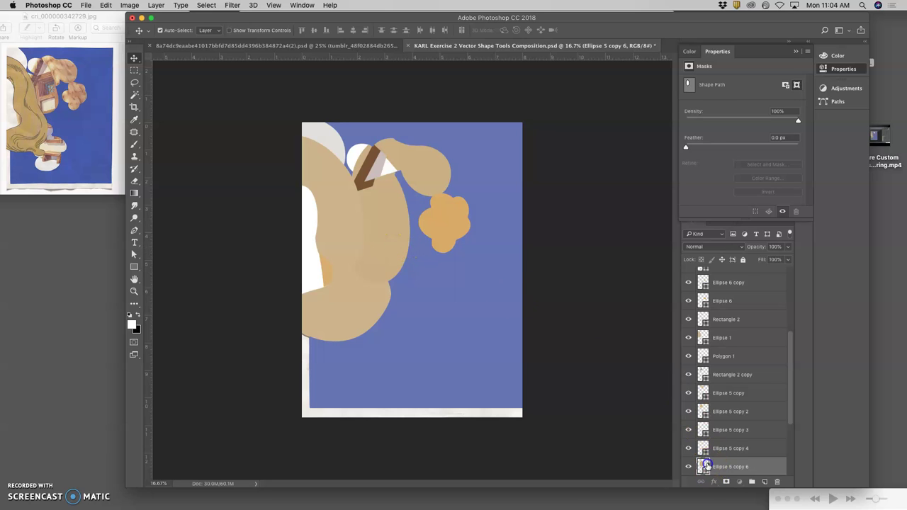
Change the tall oval's fill to a caramel brown
double_click(707, 464)
mouse_move(503, 152)
mouse_down()
mouse_move(522, 142)
mouse_move(514, 110)
mouse_move(528, 123)
mouse_up()
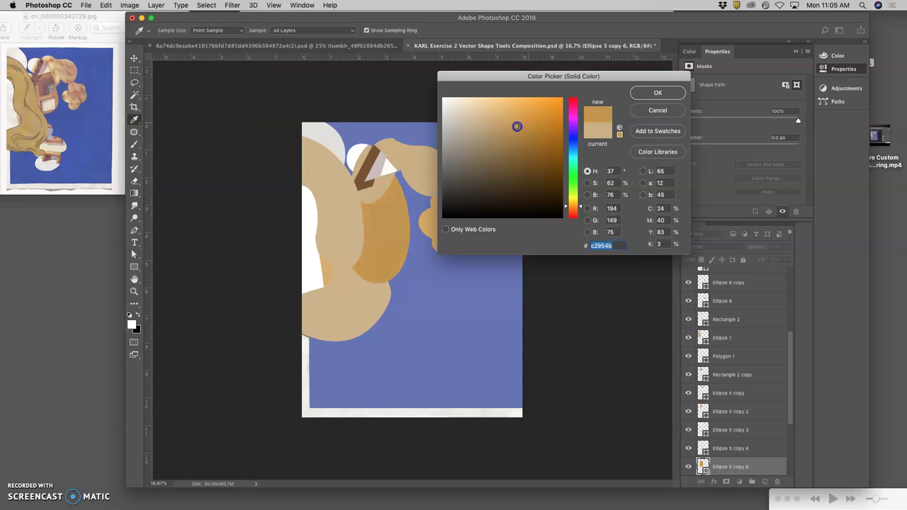
drag(567, 205, 566, 209)
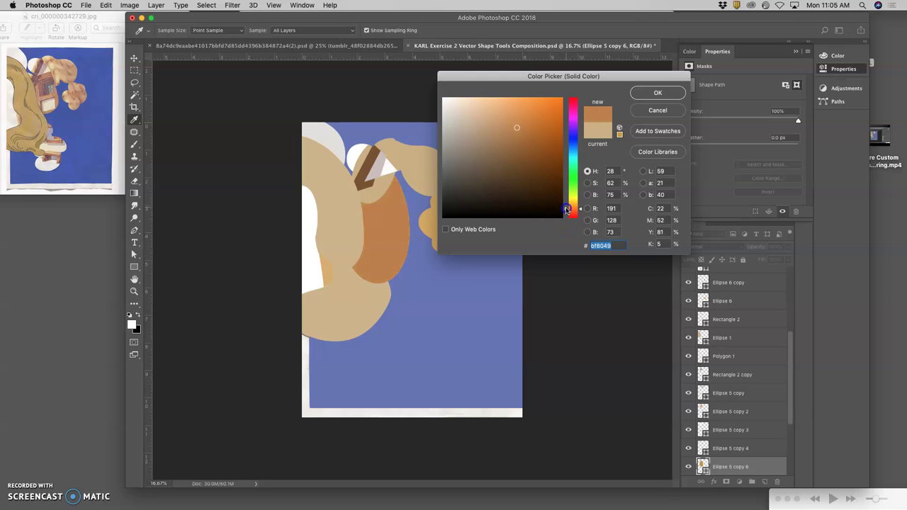
click(646, 93)
Nudge the brown oval into place and raise it one level in the stack
drag(410, 221, 401, 226)
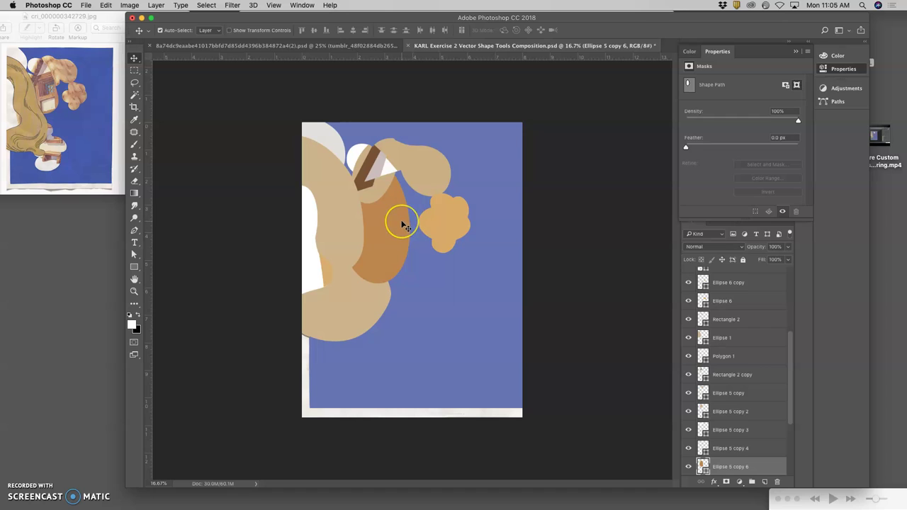
key(super+bracketright)
key(super+bracketright)
key(super+bracketright)
key(super+bracketright)
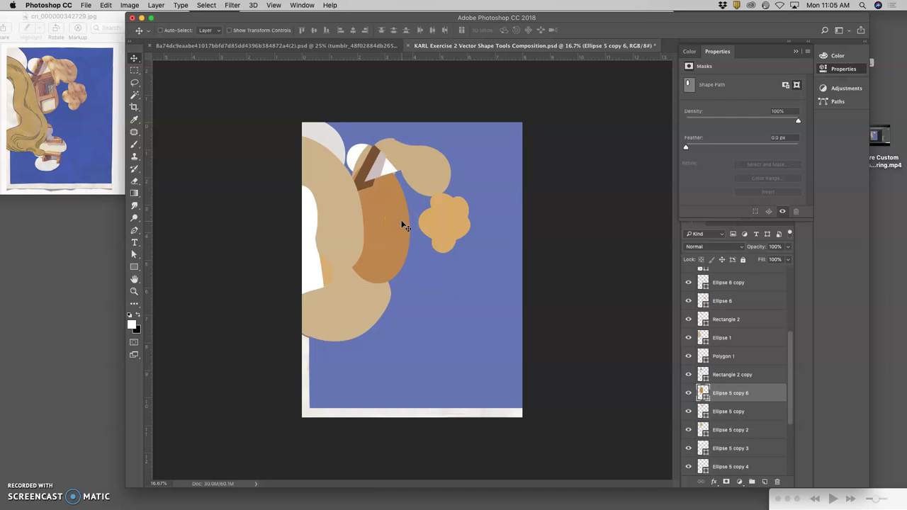
drag(393, 207, 393, 205)
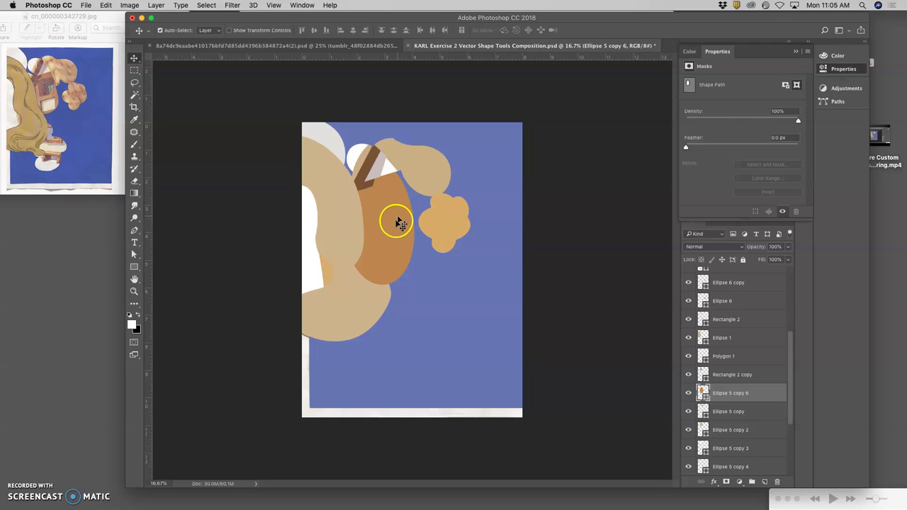
Raise the large tan Ellipse 2 two levels so it overlaps the brown bag ellipse's left side
click(354, 279)
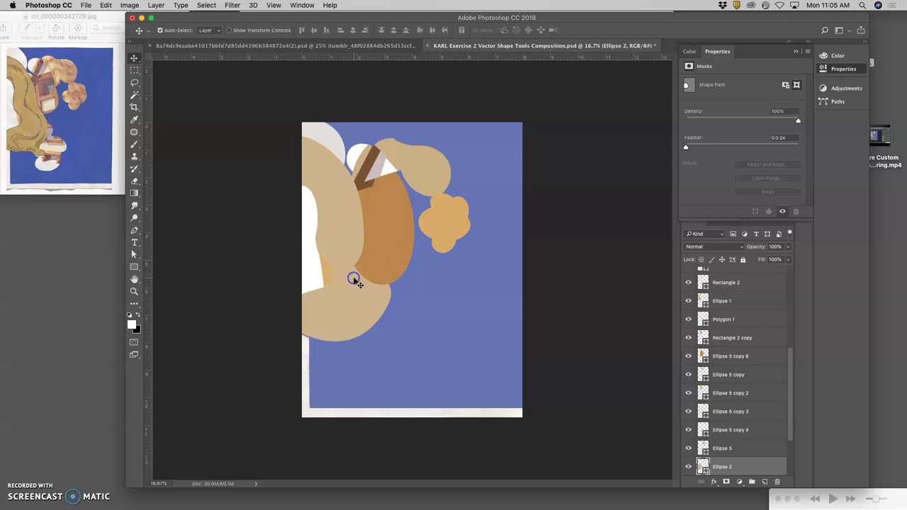
key(super+bracketright)
key(super+bracketright)
key(super+bracketright)
key(super+bracketright)
key(super+bracketright)
key(super+bracketright)
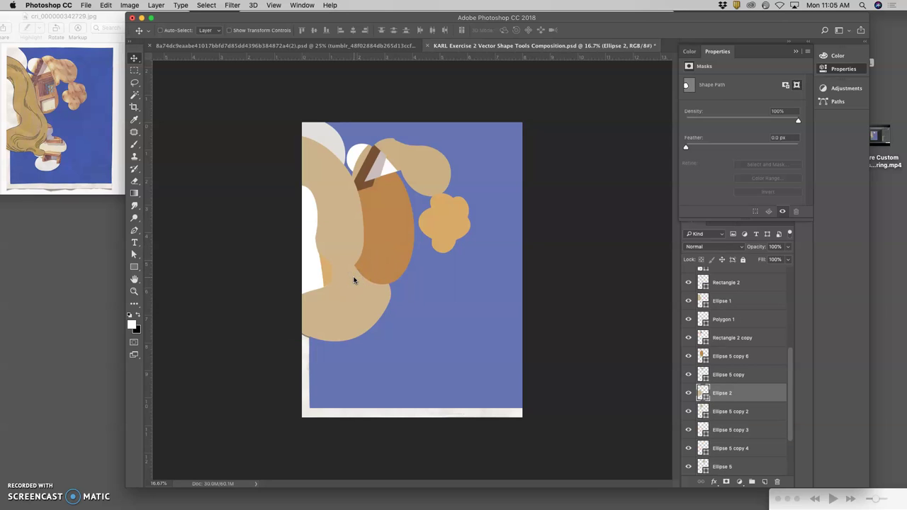
key(super+bracketright)
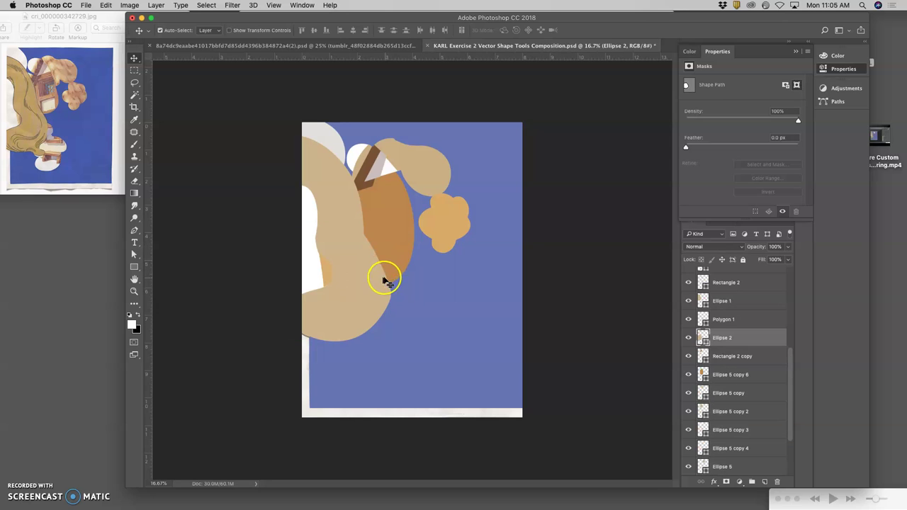
click(327, 273)
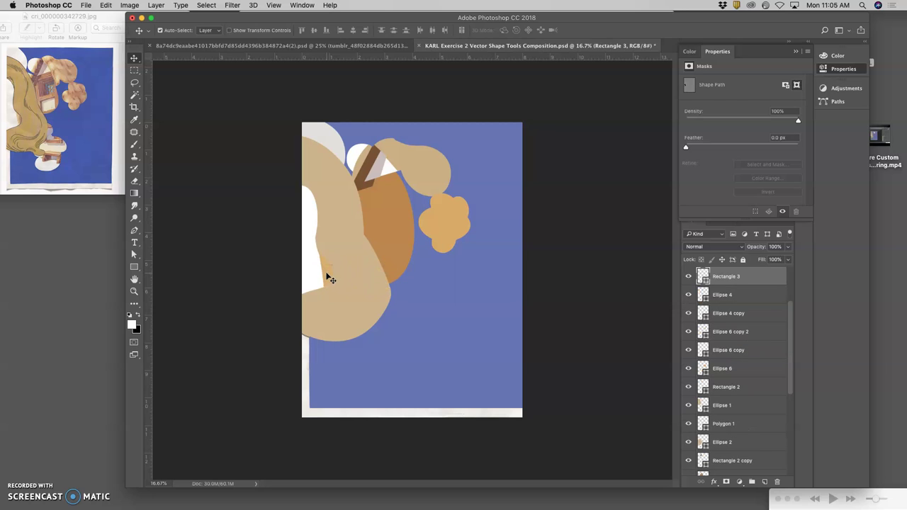
click(374, 269)
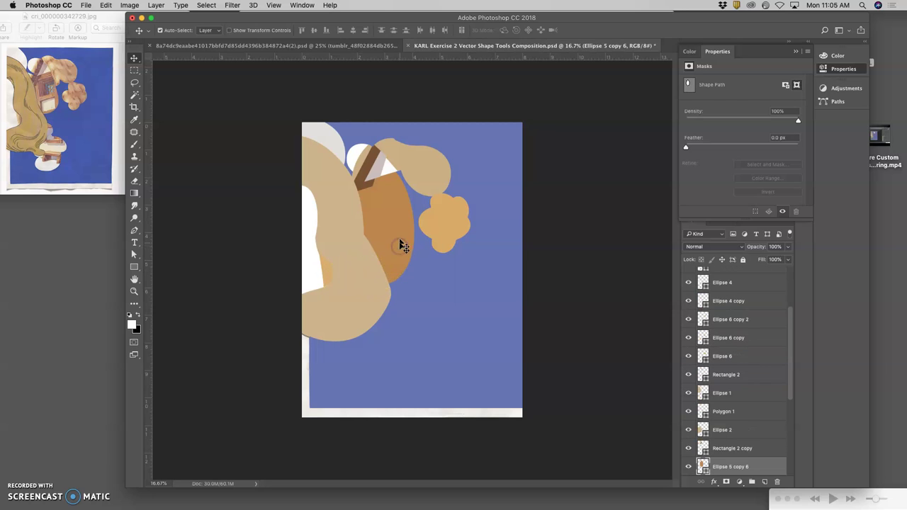
Shift the bag ellipse up-left, then duplicate the strip, rotate it about -30° and narrow it to 74%
click(415, 225)
drag(414, 225, 407, 208)
click(363, 162)
key(super+j)
key(super+t)
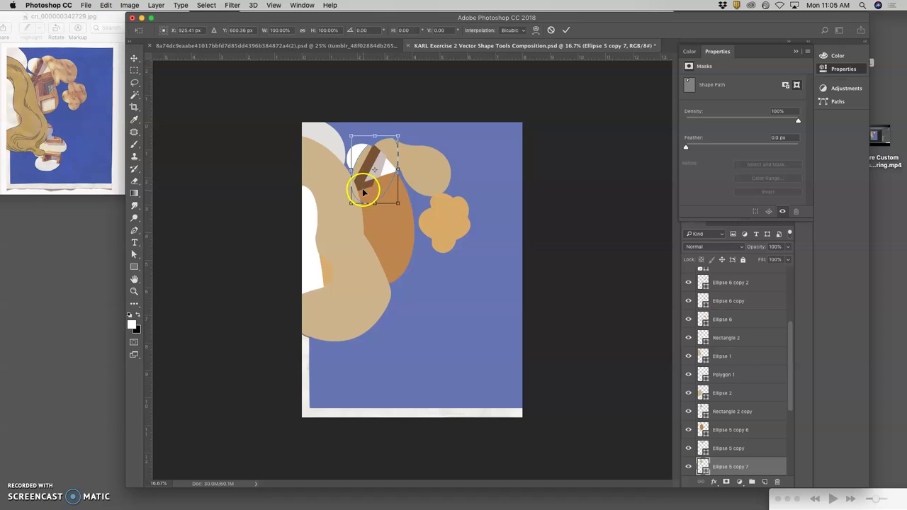
drag(359, 188, 404, 234)
drag(444, 176, 396, 151)
drag(376, 187, 412, 186)
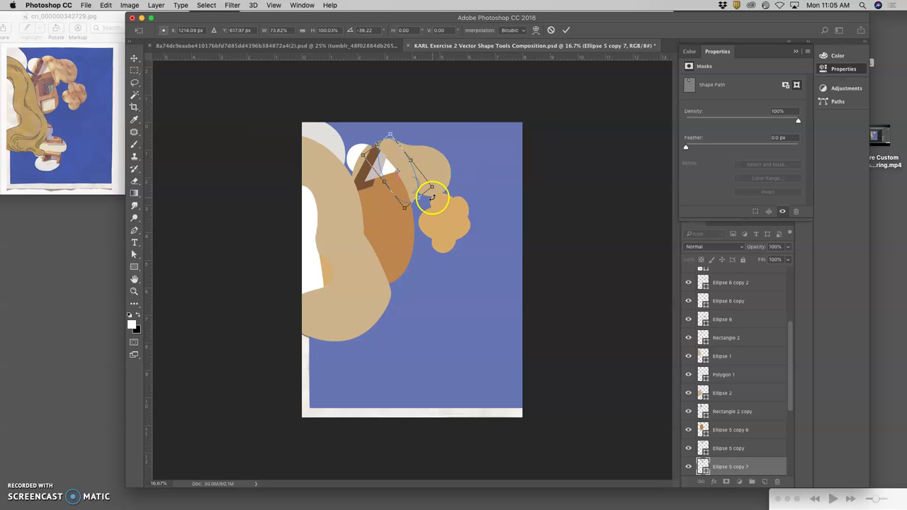
key(Return)
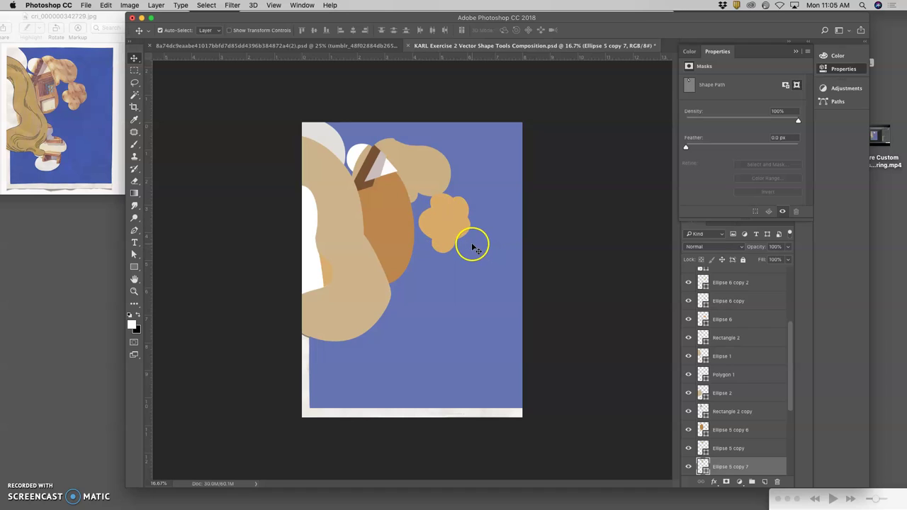
Warp the brown ellipse, bulging its lower right side and reshaping its right edge into a bag shape
click(402, 258)
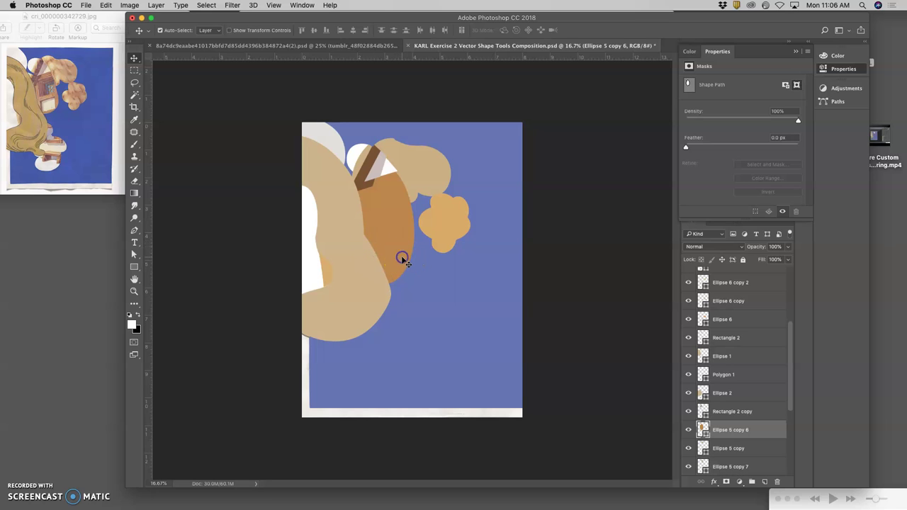
key(ctrl+t)
right_click(401, 261)
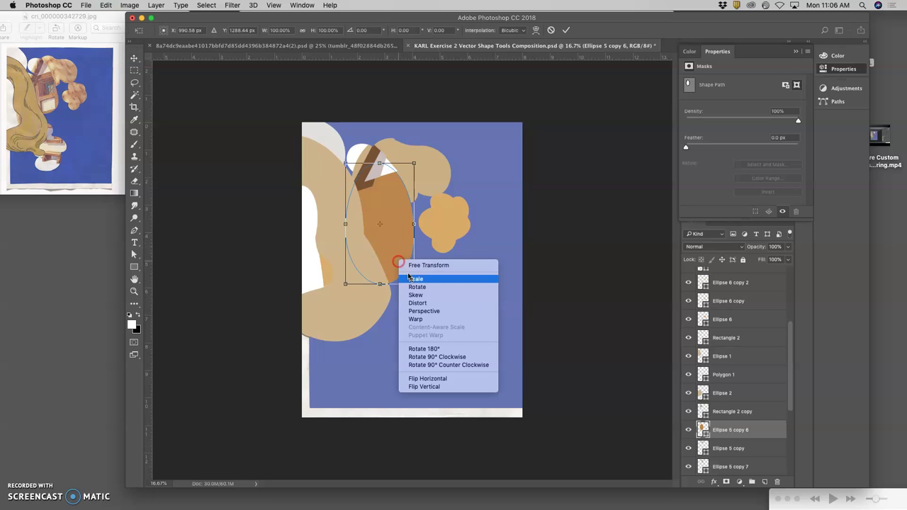
click(415, 319)
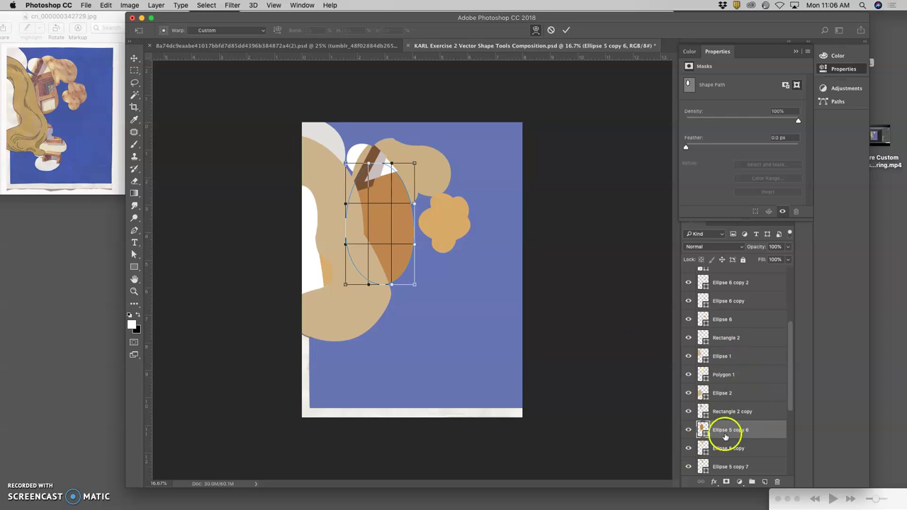
right_click(411, 281)
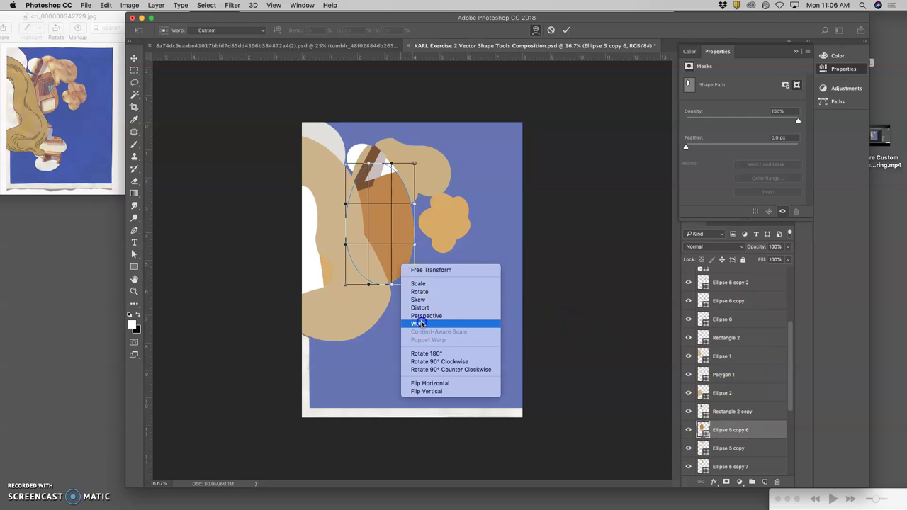
key(Escape)
drag(414, 284, 430, 284)
drag(445, 228, 410, 219)
drag(399, 178, 401, 175)
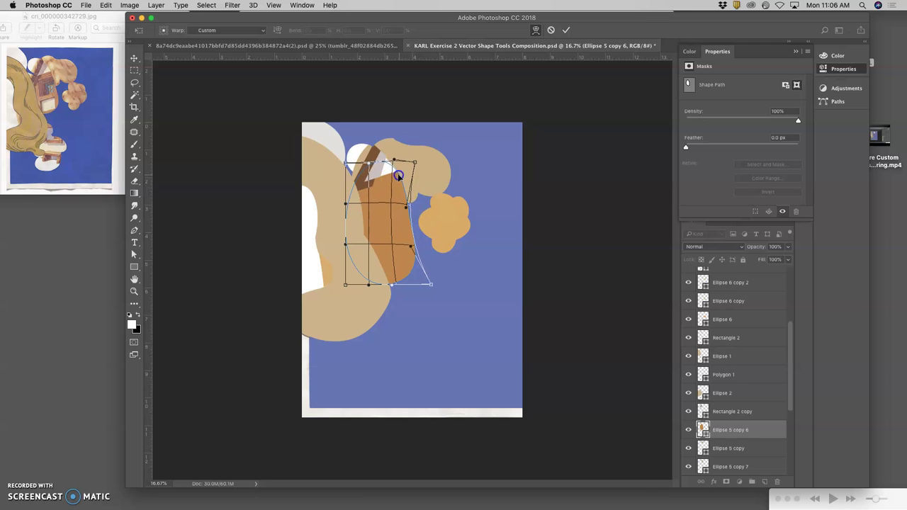
drag(414, 206, 425, 263)
key(Return)
click(444, 273)
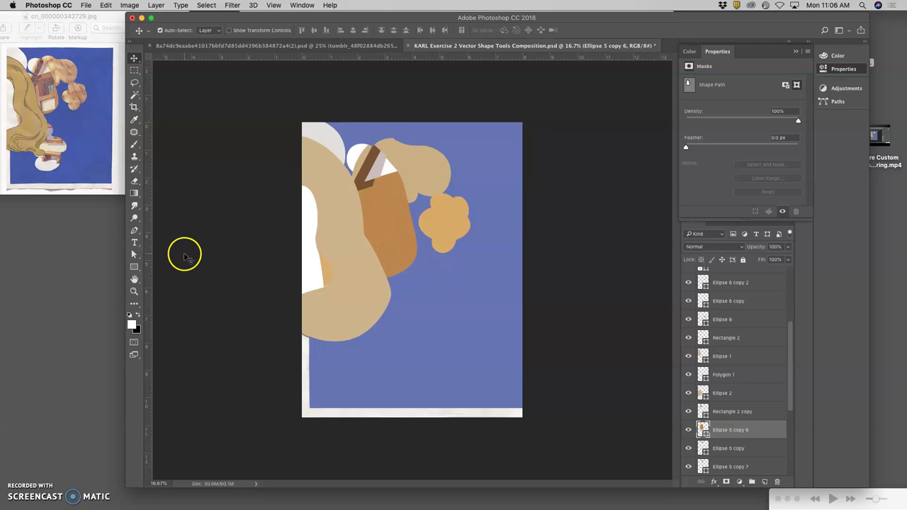
Draw a rectangle over the upper bag and tilt it about -14 degrees
click(135, 267)
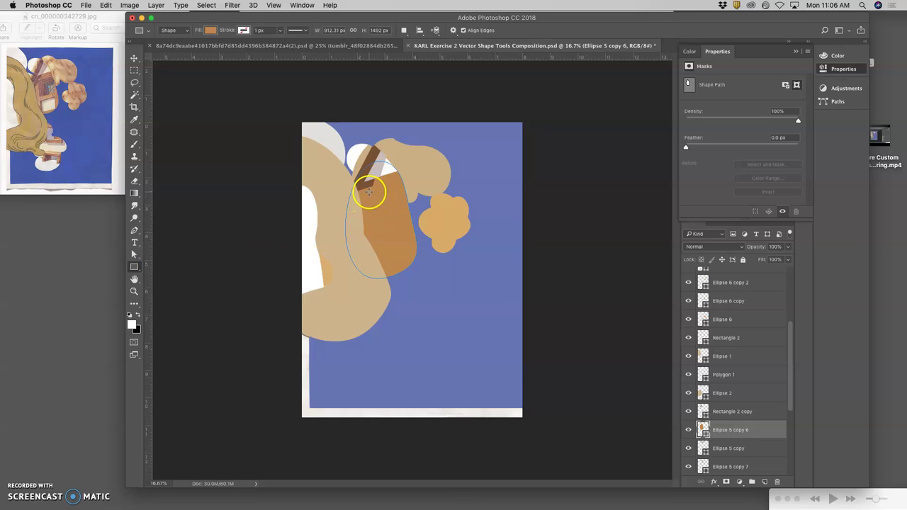
drag(369, 191, 405, 225)
key(ctrl+t)
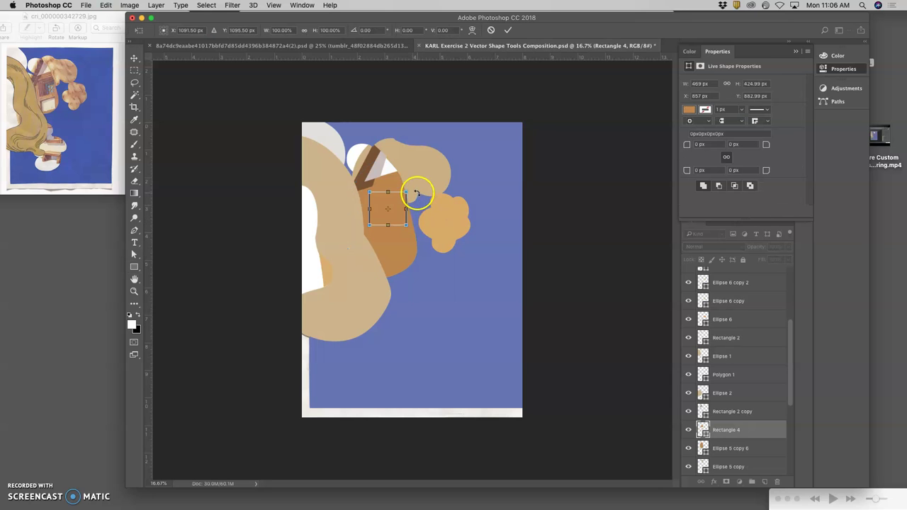
drag(415, 192, 394, 186)
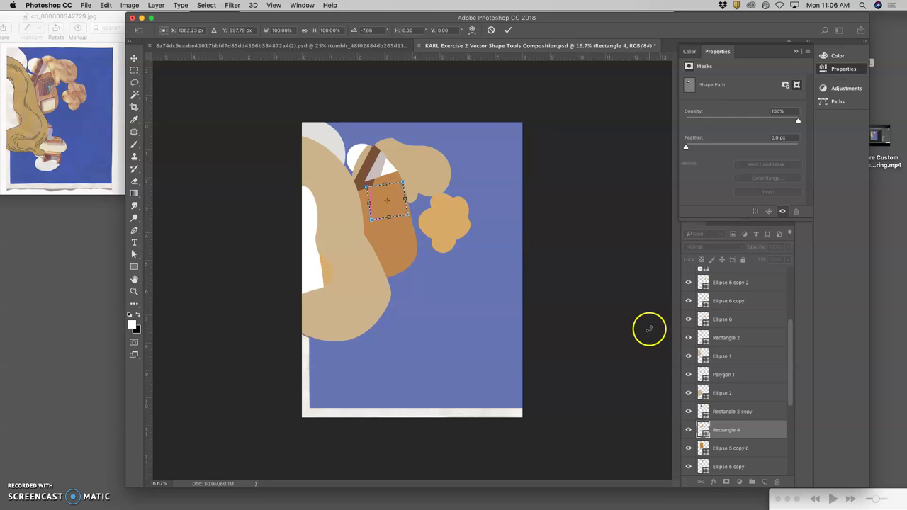
key(Return)
Give the tilted rectangle a darker brown fill, #976446
double_click(705, 430)
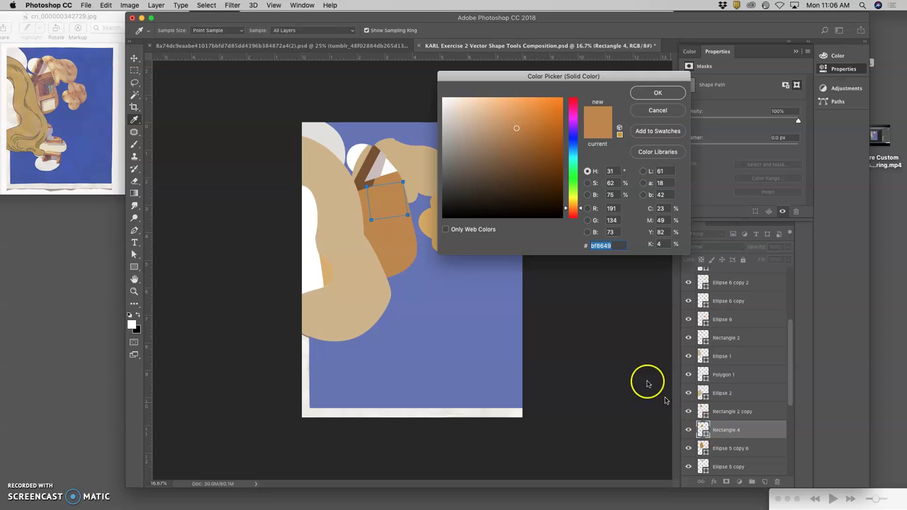
click(362, 173)
mouse_move(502, 153)
mouse_down()
mouse_move(498, 144)
mouse_move(510, 147)
mouse_up()
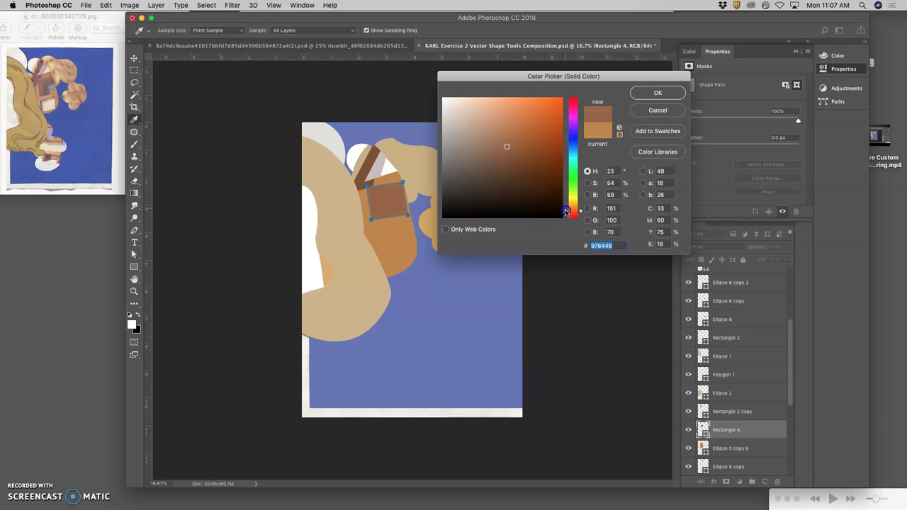
click(646, 97)
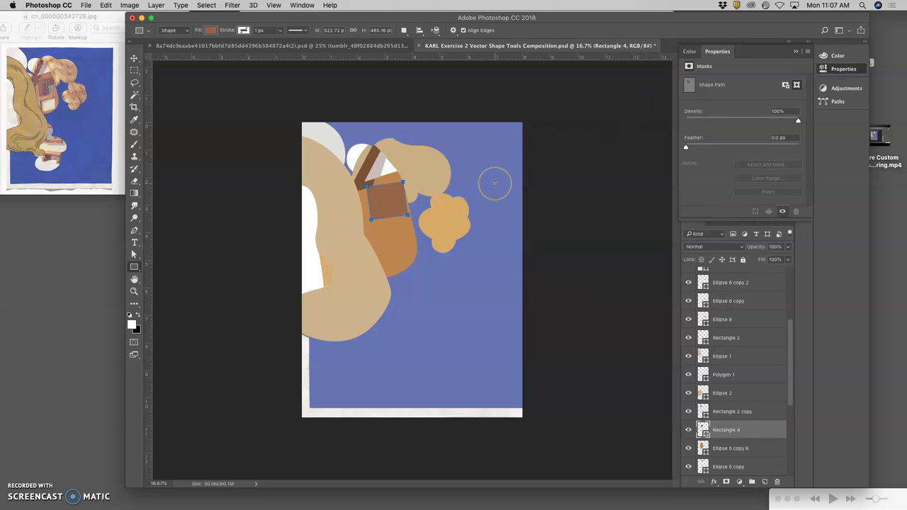
Duplicate the pocket rectangle and shrink the copy to about 73% inside it
key(super+j)
key(super+t)
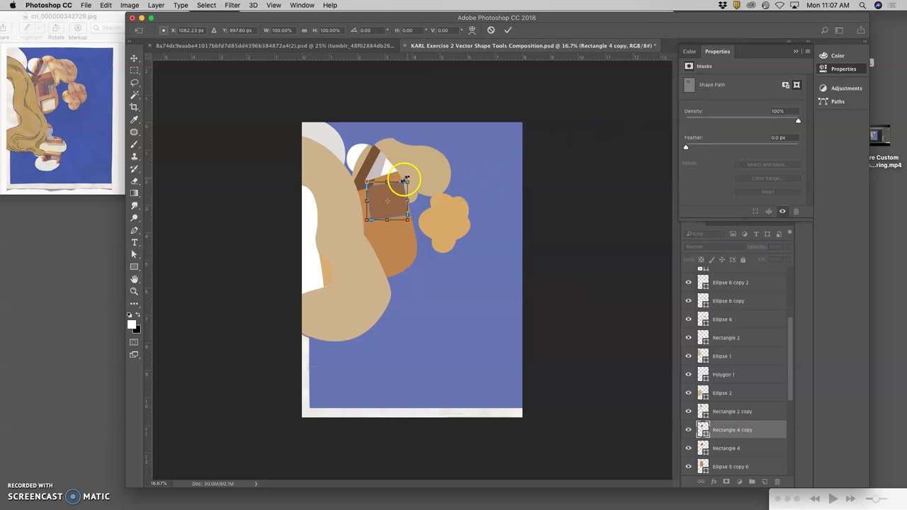
drag(366, 182, 377, 190)
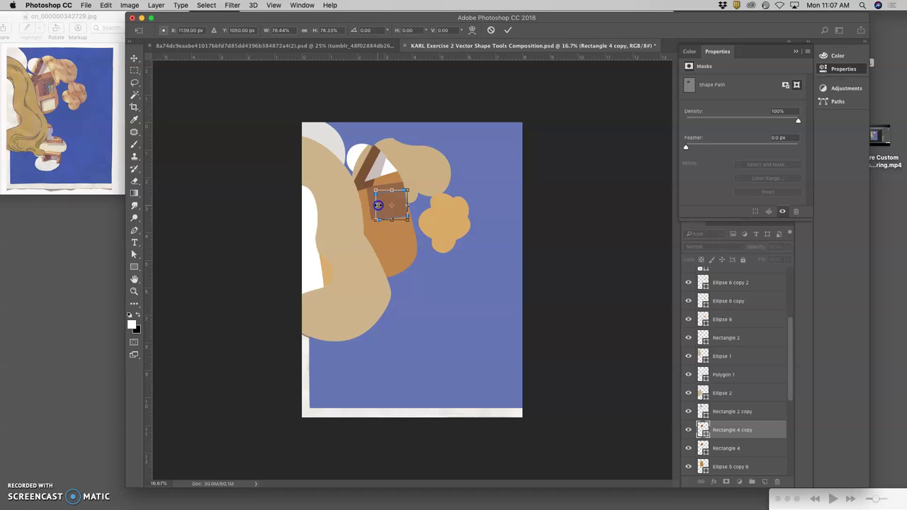
drag(379, 206, 379, 205)
drag(375, 192, 379, 193)
key(Return)
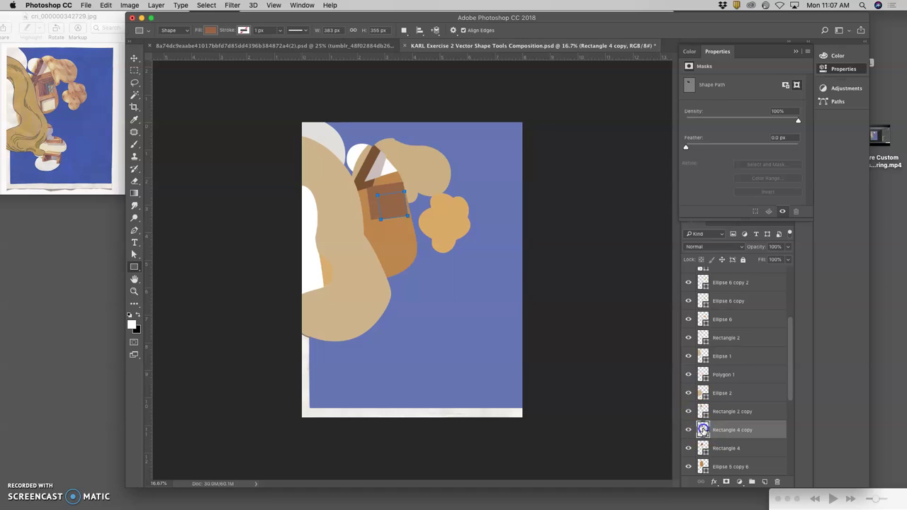
Recolour the rectangle copy lighter brown (#ad876d) and shrink it slightly more
double_click(702, 430)
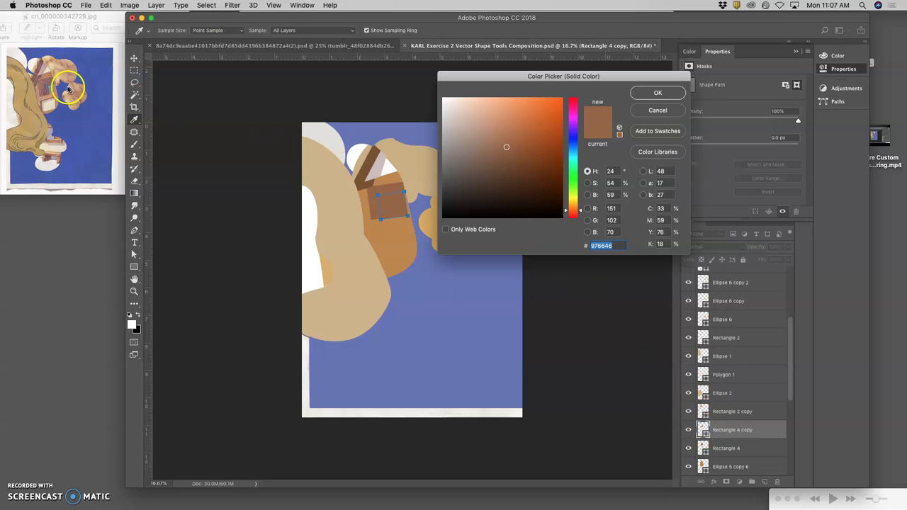
click(485, 132)
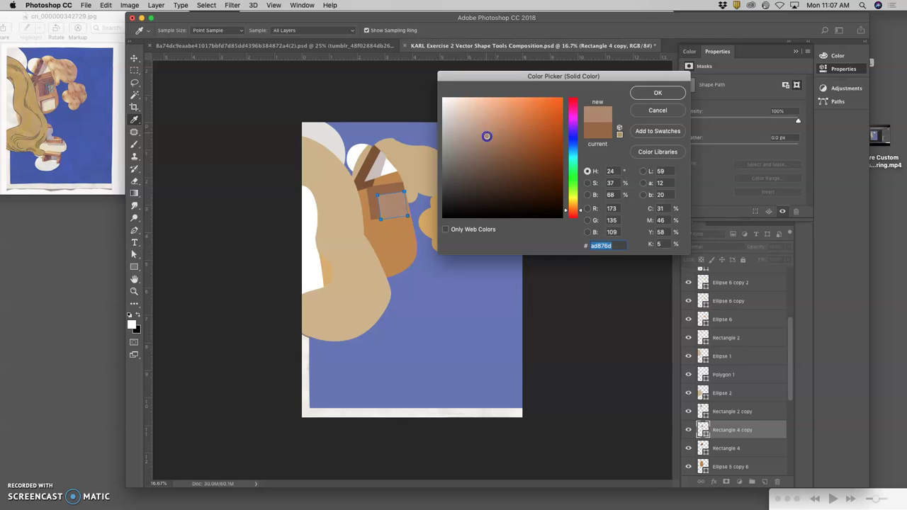
click(646, 97)
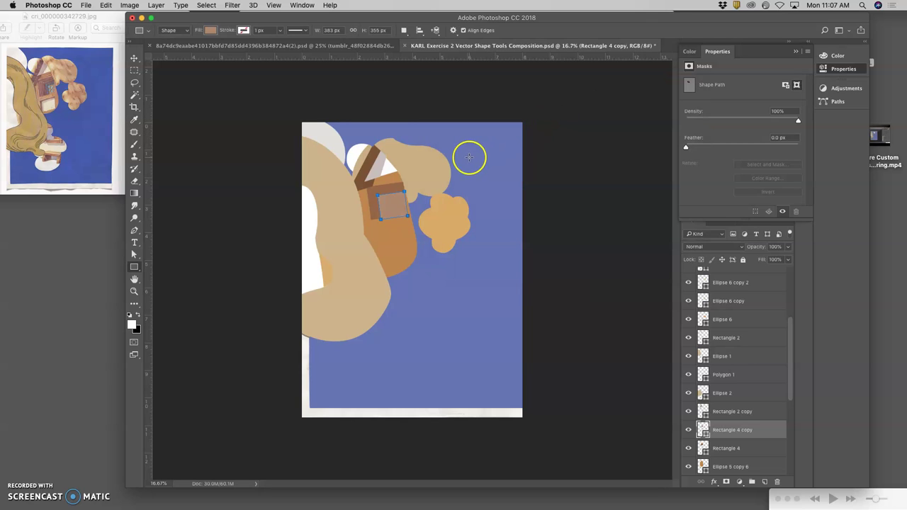
scroll(446, 166, up, 5)
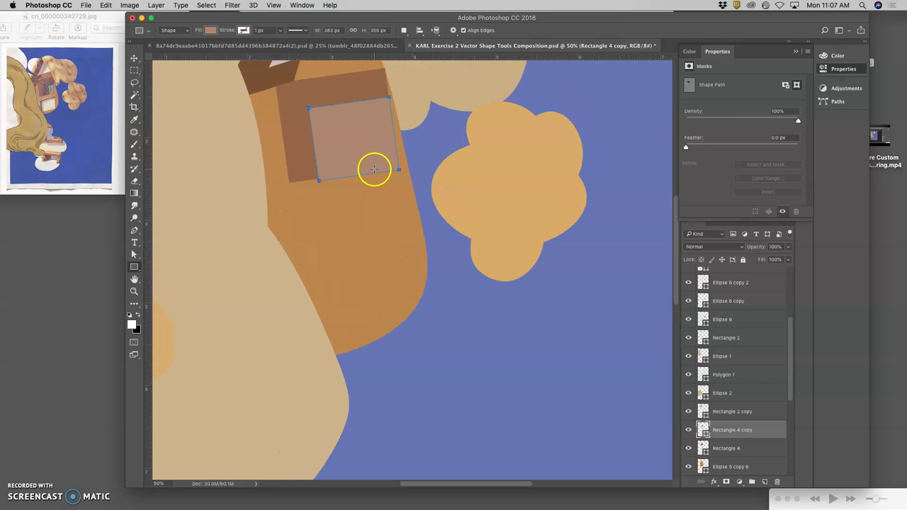
key(super+t)
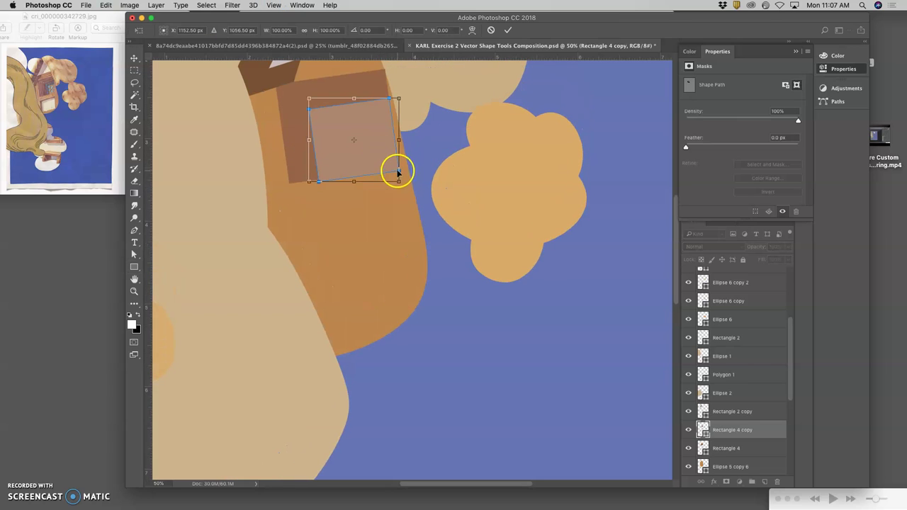
drag(399, 181, 397, 178)
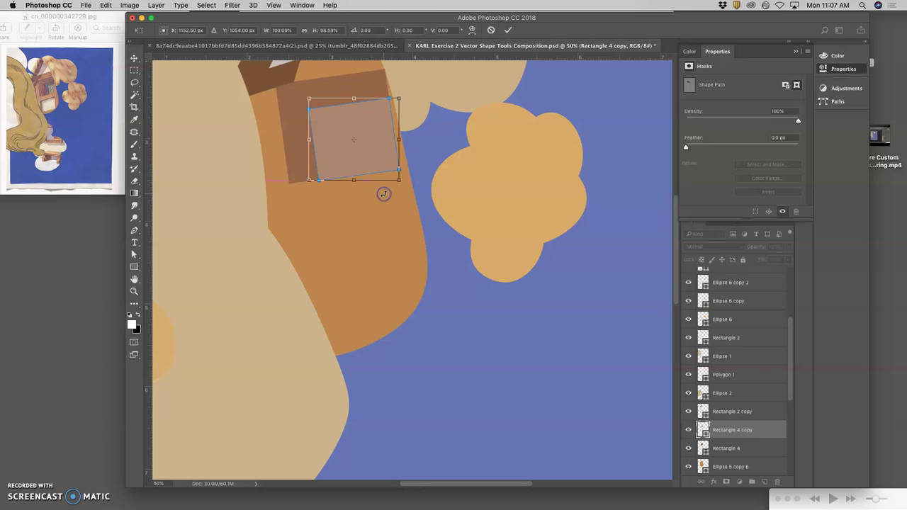
key(Return)
Create a 383×350 px rectangle and move it onto the lower part of the bag
click(396, 203)
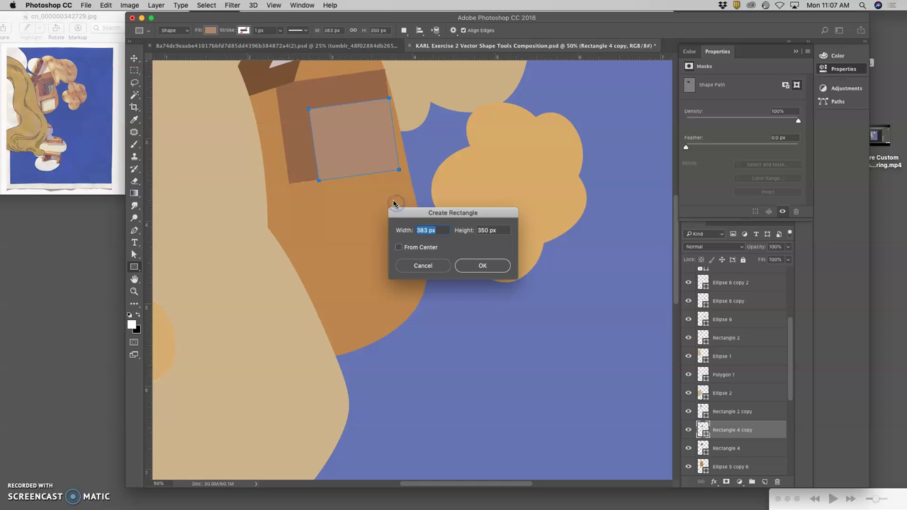
click(484, 265)
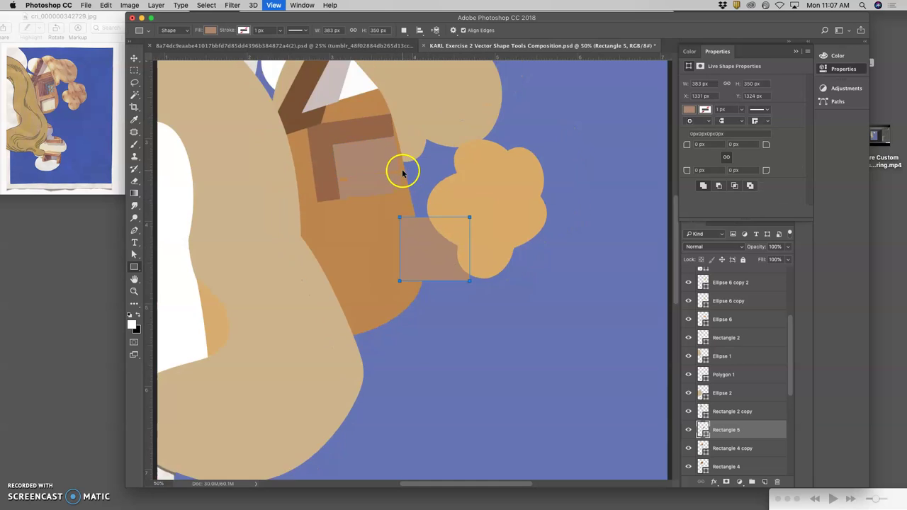
key(super+minus)
key(super+minus)
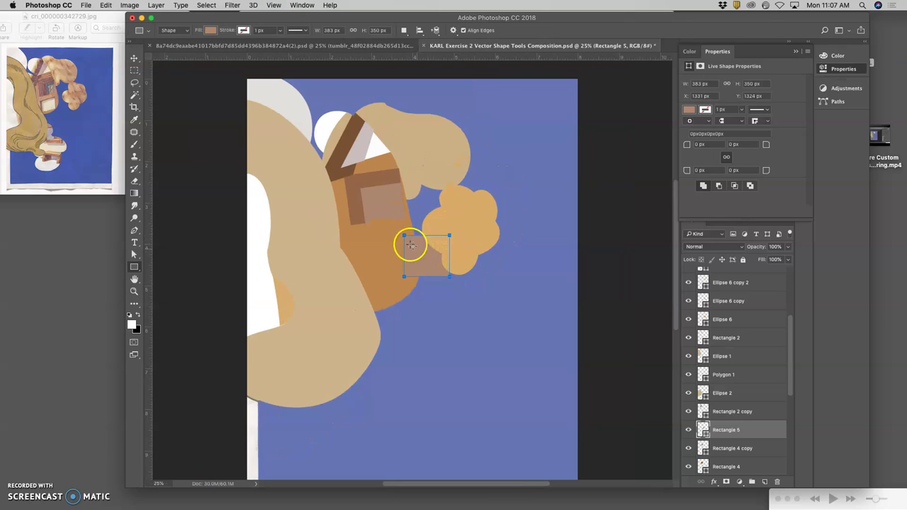
click(135, 56)
drag(411, 251, 404, 234)
Resize the new rectangle to fit the lower bag and distort a corner to follow its slant
key(super+t)
drag(364, 284, 355, 276)
right_click(391, 258)
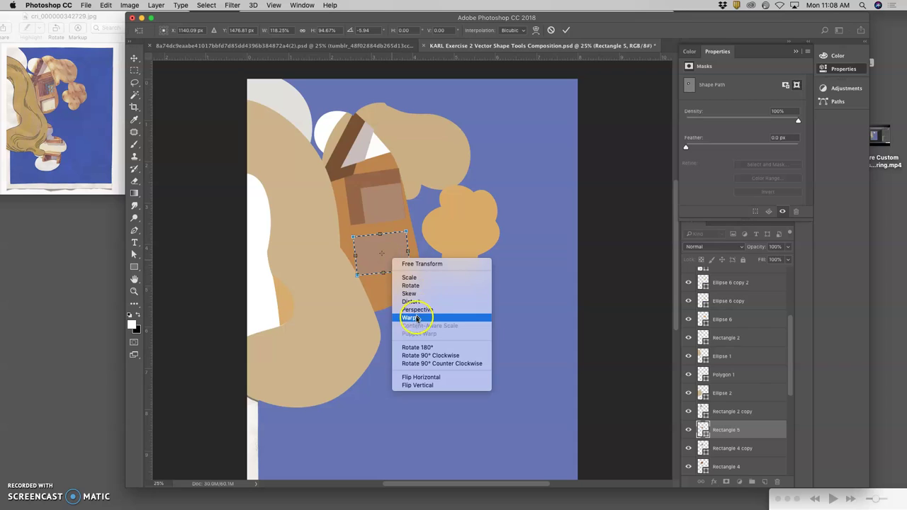
click(398, 301)
drag(409, 270, 386, 272)
Commit the distorted Rectangle 5 and fill it with a light grey sampled from the artwork
key(Return)
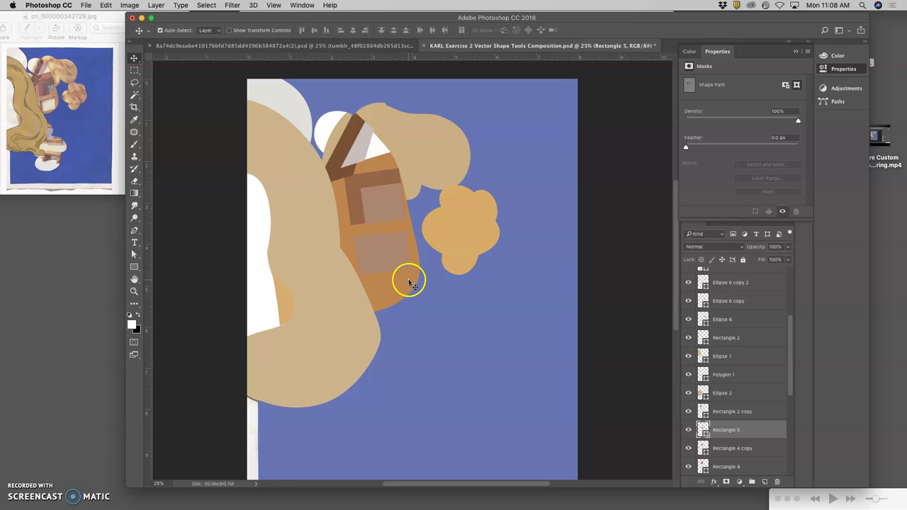
double_click(702, 428)
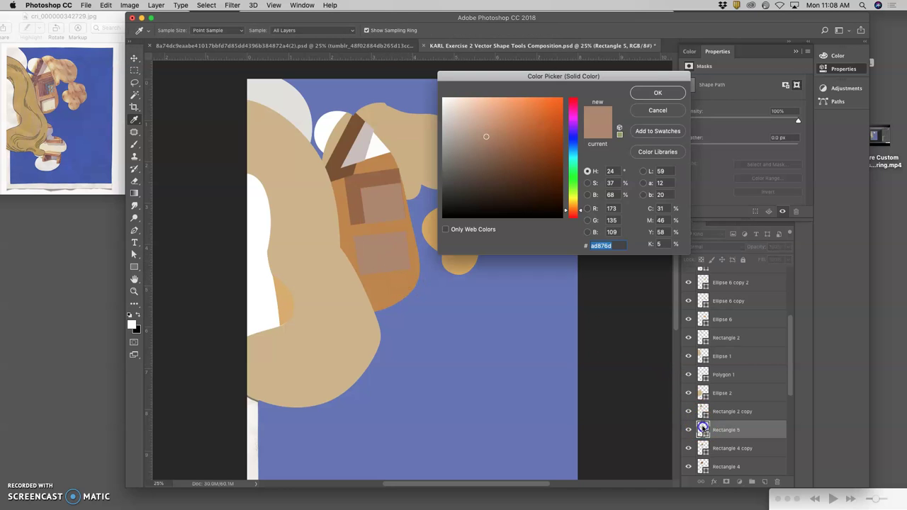
click(304, 126)
click(656, 93)
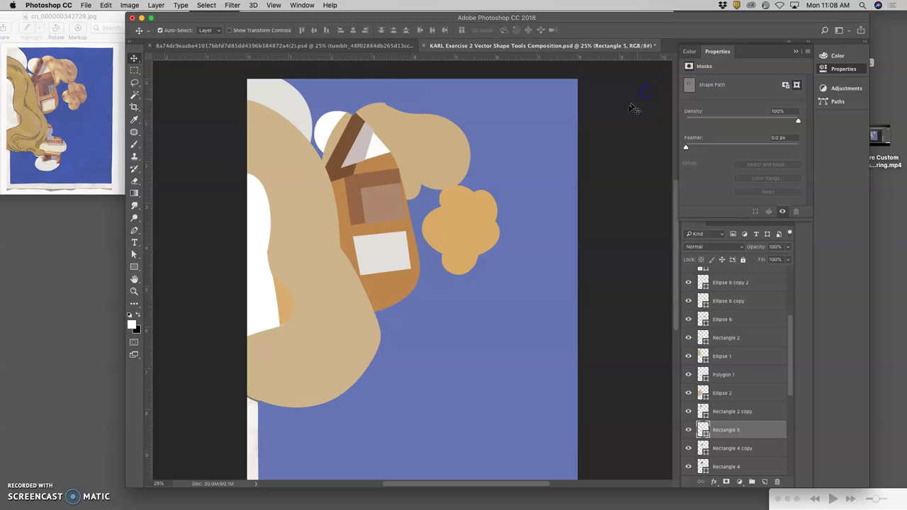
Shorten the bag body so its rounded bottom sits higher
click(408, 287)
key(ctrl+t)
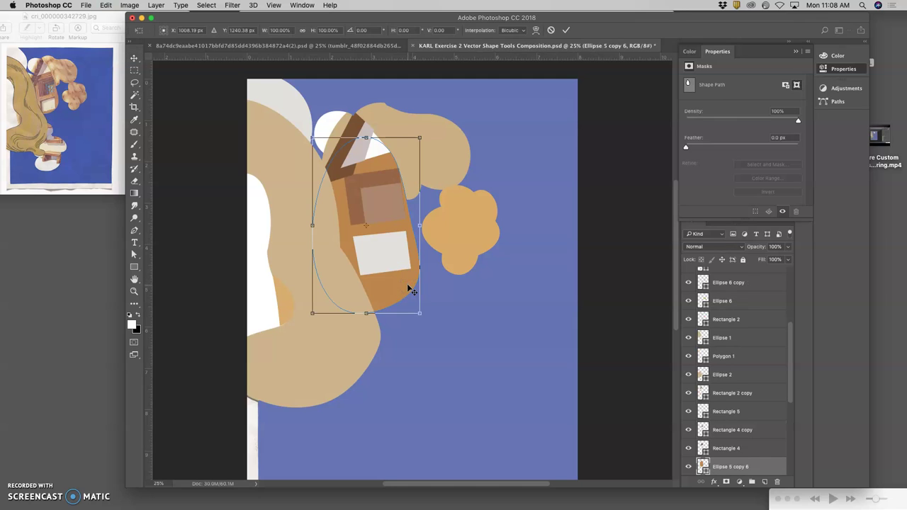
drag(364, 313, 367, 299)
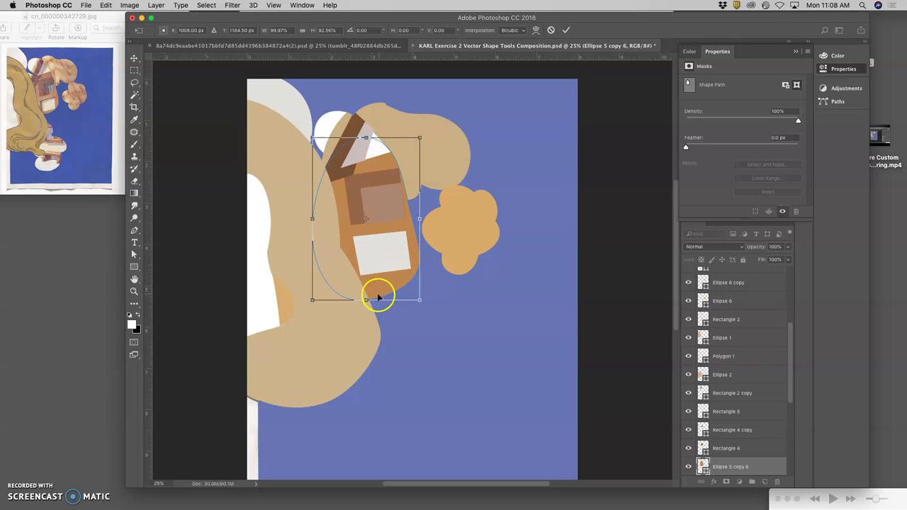
key(Return)
Enlarge the off-white patch to about 105% by 119% and nudge it slightly right
click(381, 256)
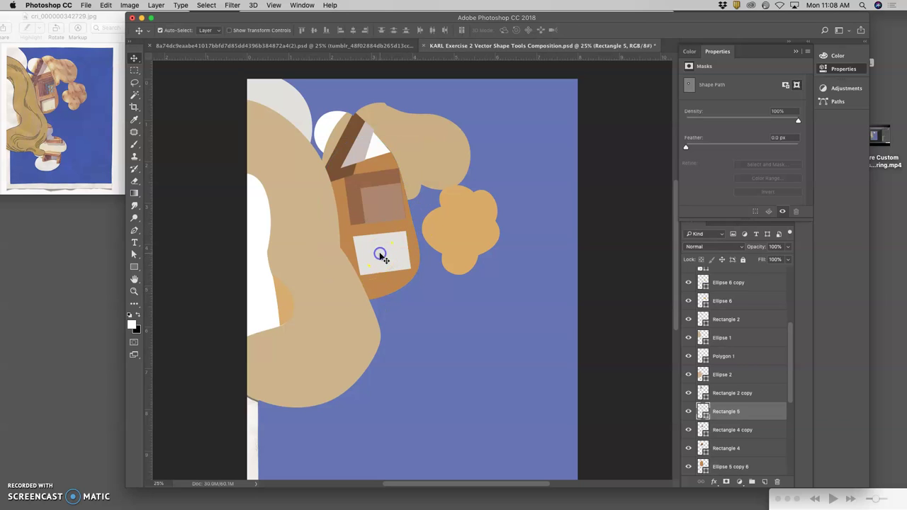
key(super+t)
click(383, 270)
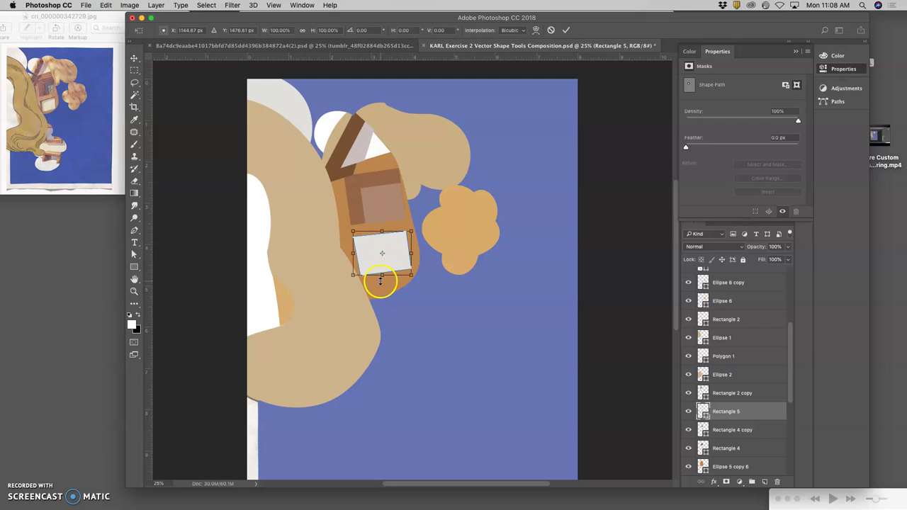
drag(355, 277, 351, 279)
drag(408, 276, 418, 286)
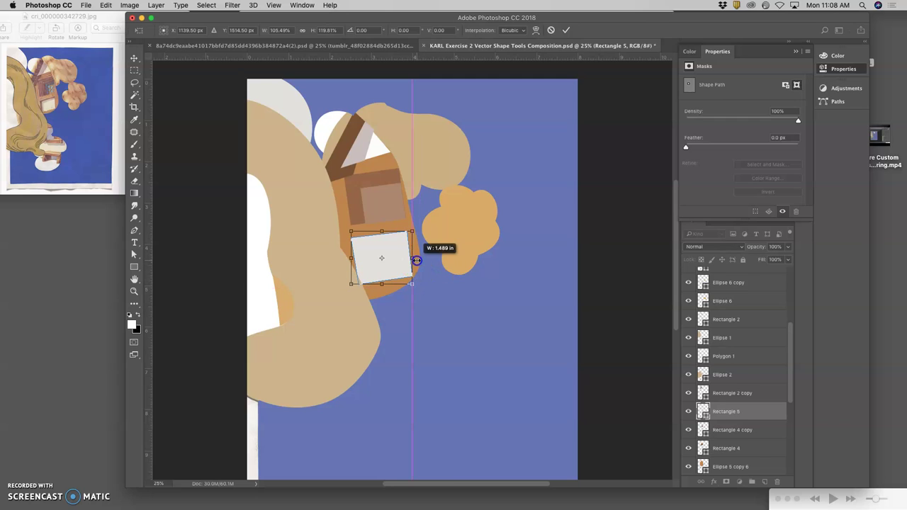
drag(417, 261, 417, 261)
key(Return)
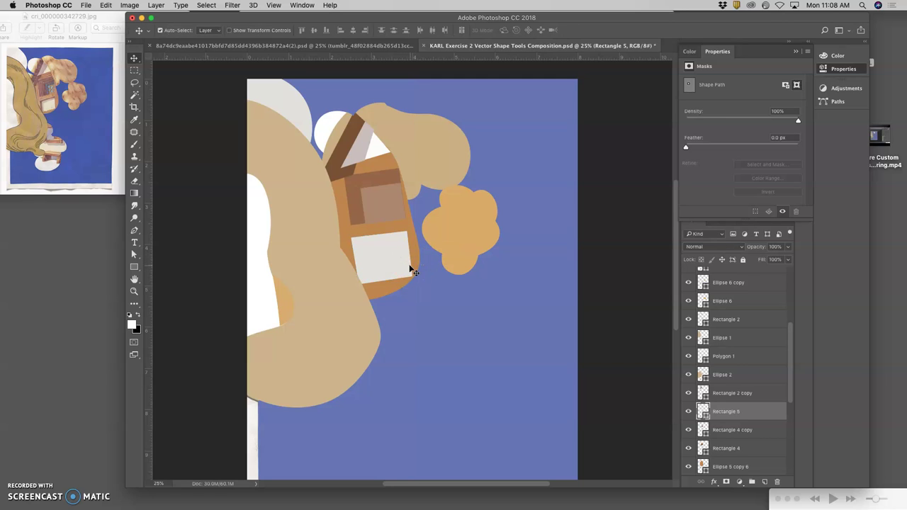
drag(400, 263, 403, 263)
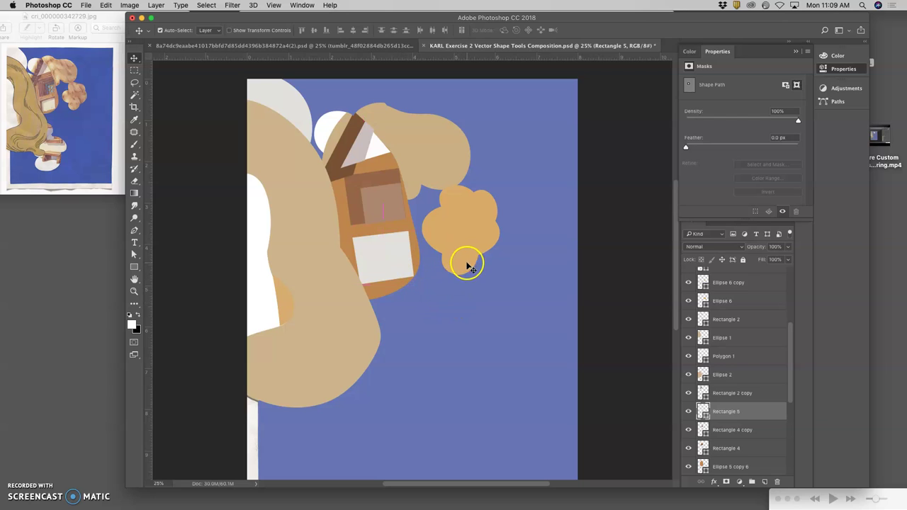
Recolour the light patch to a darker grey
scroll(469, 266, down, 2)
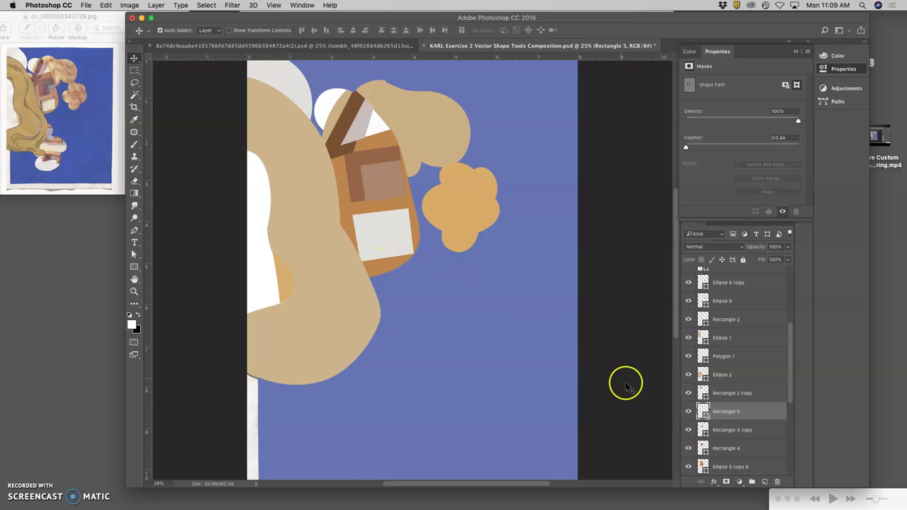
double_click(702, 409)
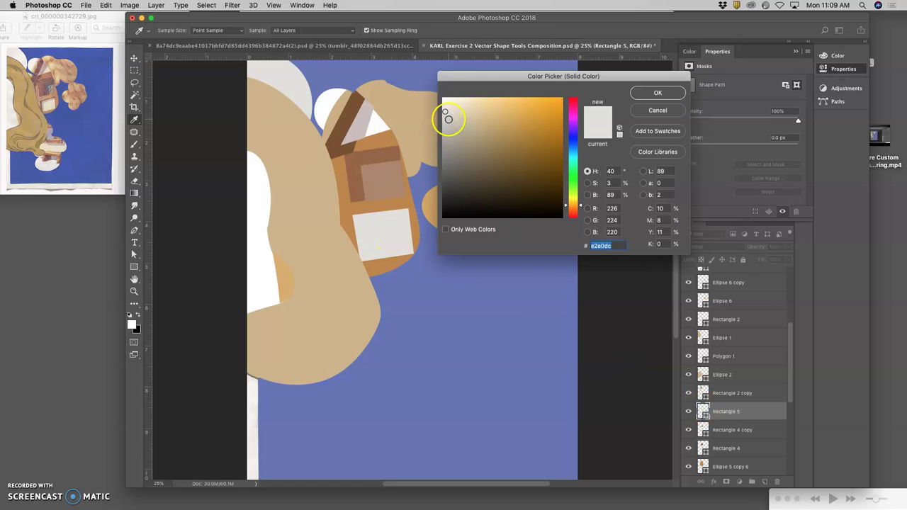
click(449, 122)
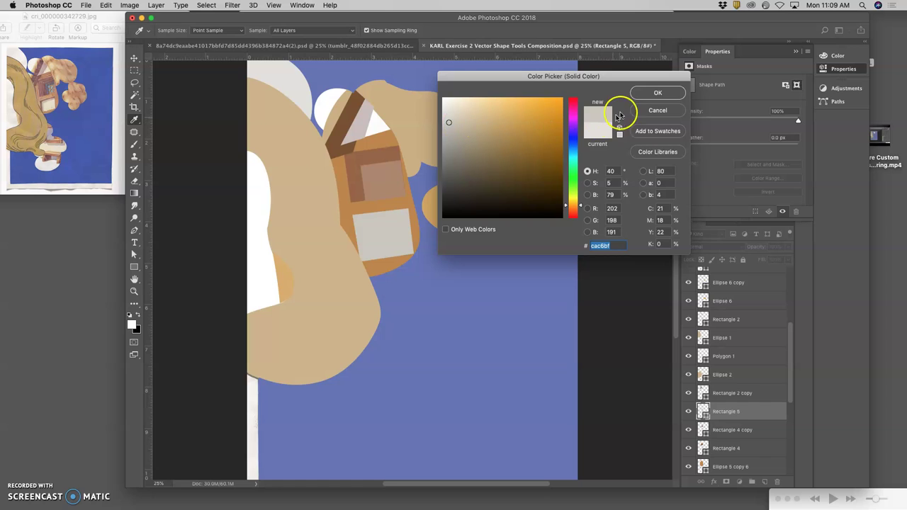
click(654, 93)
Duplicate the grey patch, shrink the copy to about 87%, fill it off-white and shift it slightly
key(super+j)
key(super+t)
drag(355, 208, 362, 215)
key(Return)
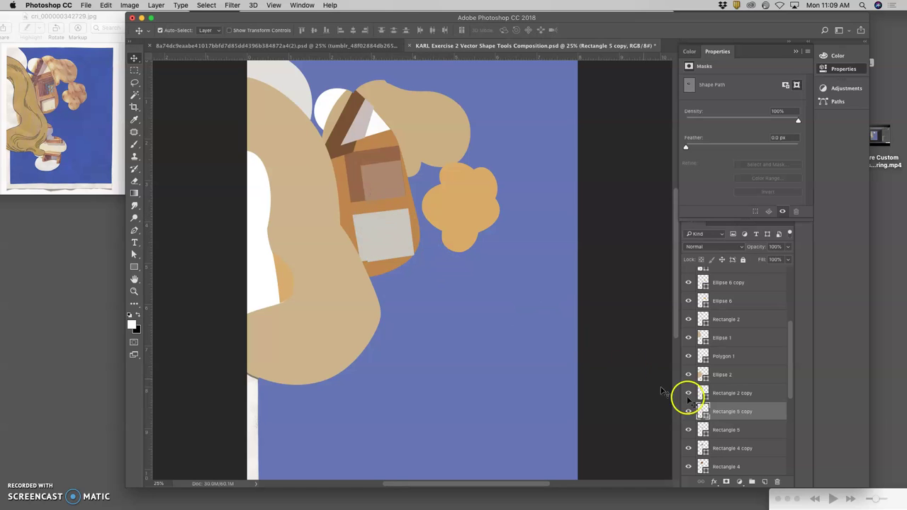
double_click(703, 411)
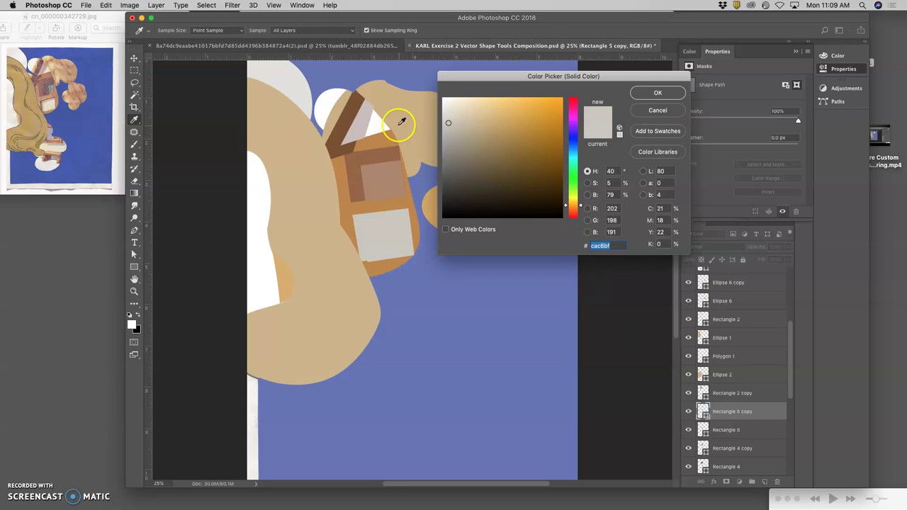
click(374, 124)
click(304, 99)
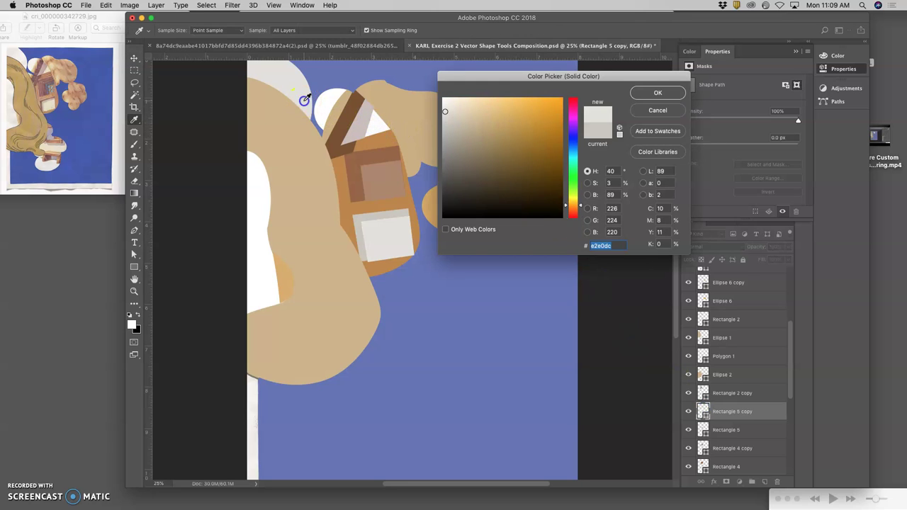
click(657, 93)
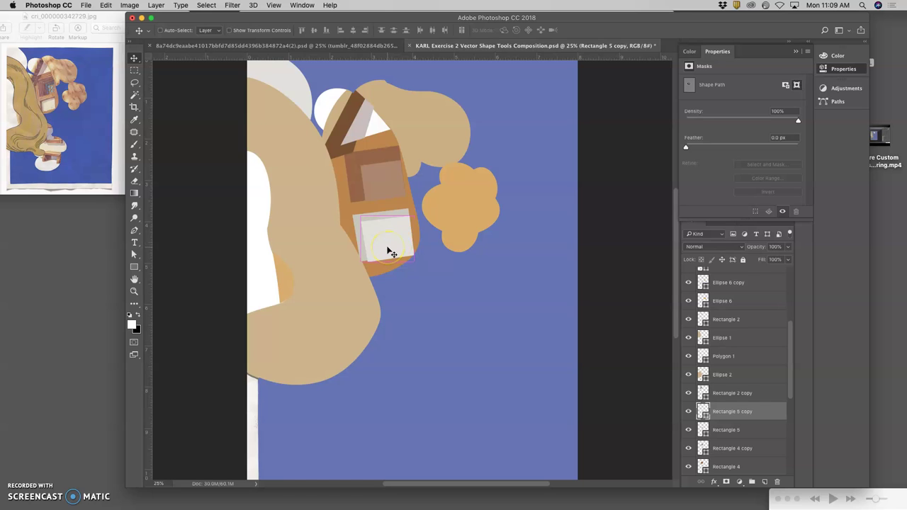
scroll(391, 253, up, 3)
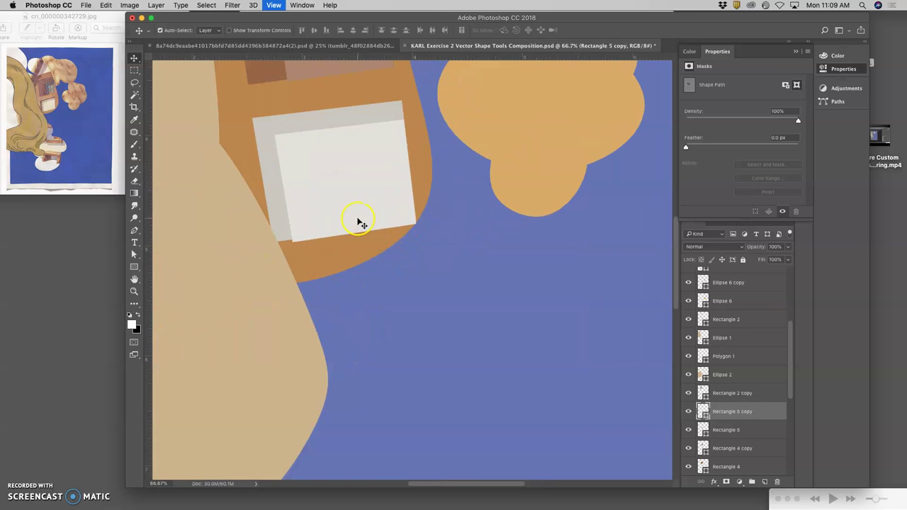
drag(347, 219, 346, 214)
Select the blue background and tan hair Polygon 2 shapes, then toggle the reference overlay
click(423, 263)
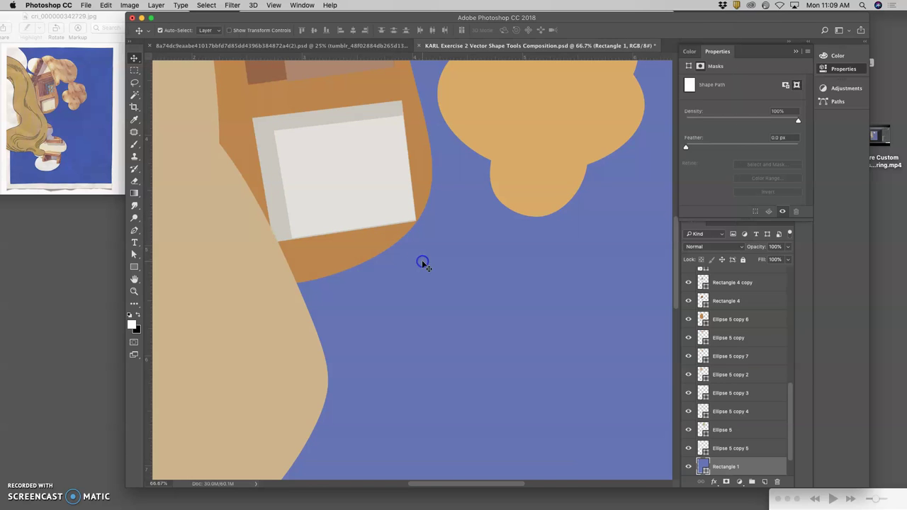
scroll(425, 265, down, 4)
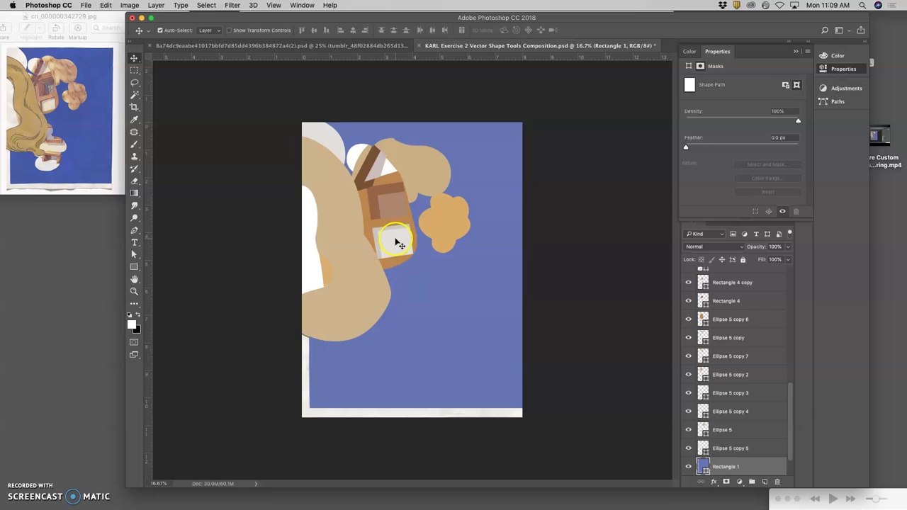
click(401, 140)
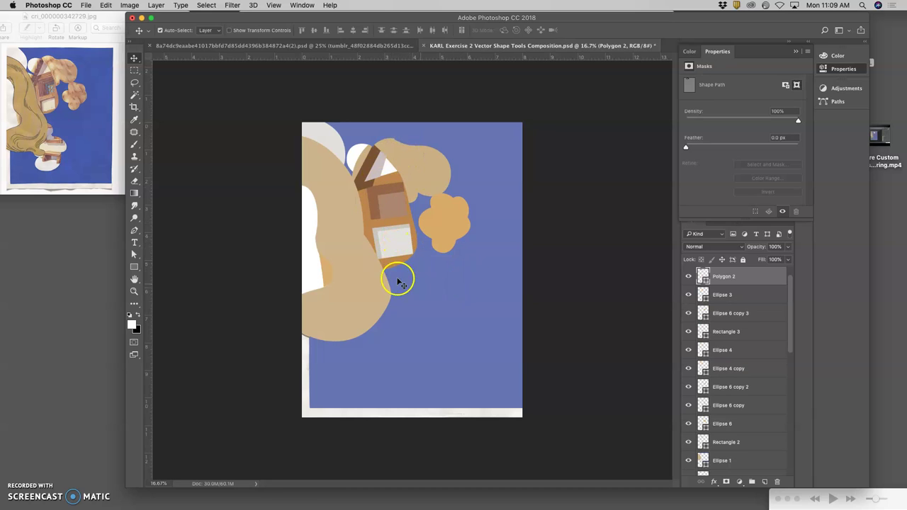
drag(69, 130, 724, 314)
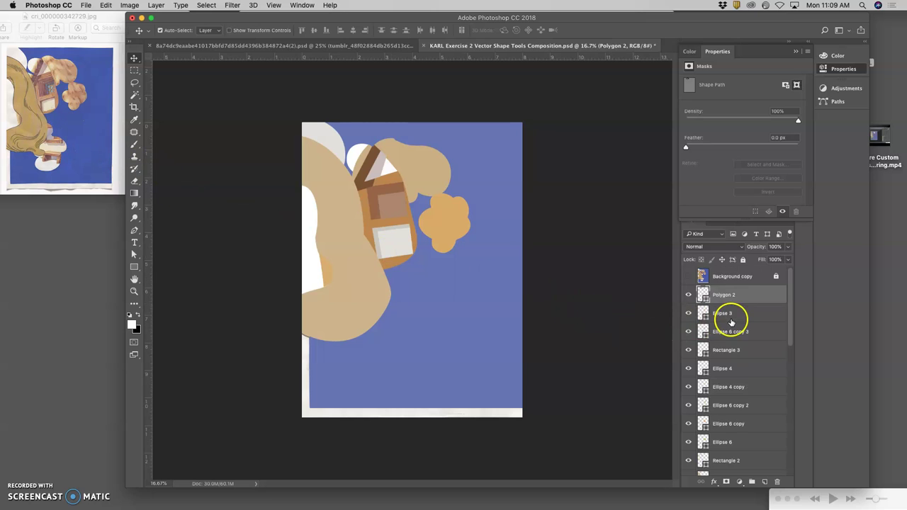
click(688, 275)
click(689, 277)
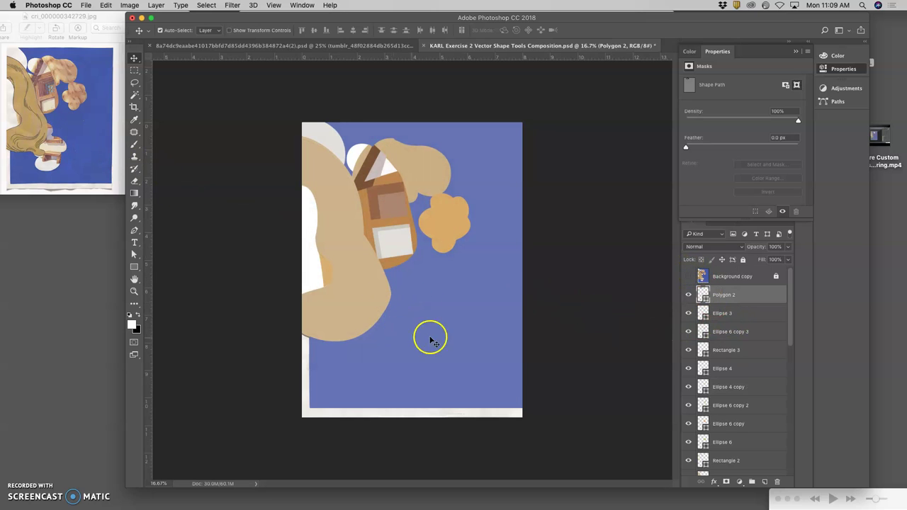
Show the reference, then duplicate the white ellipse and scale, tilt and narrow the copy
click(688, 276)
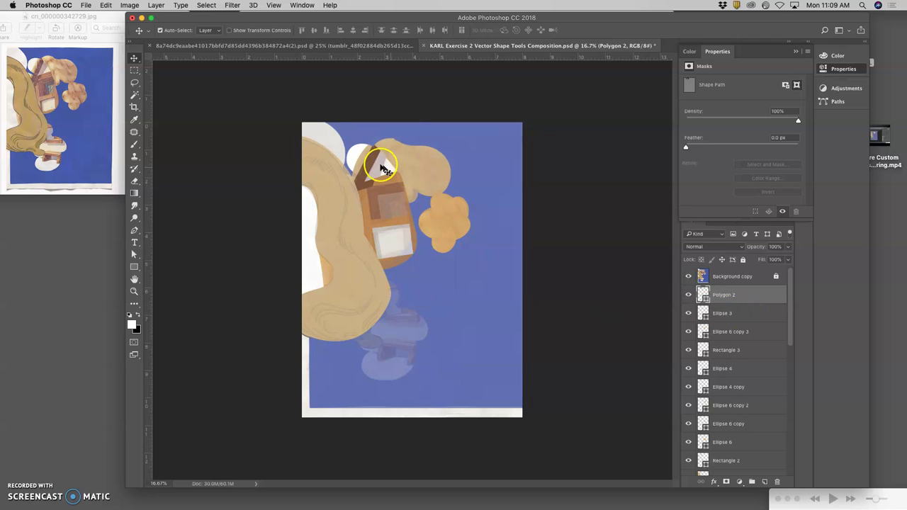
click(357, 153)
drag(323, 157, 393, 313)
key(super+t)
drag(420, 365, 429, 325)
drag(385, 373, 387, 361)
drag(421, 333, 434, 318)
drag(383, 349, 386, 345)
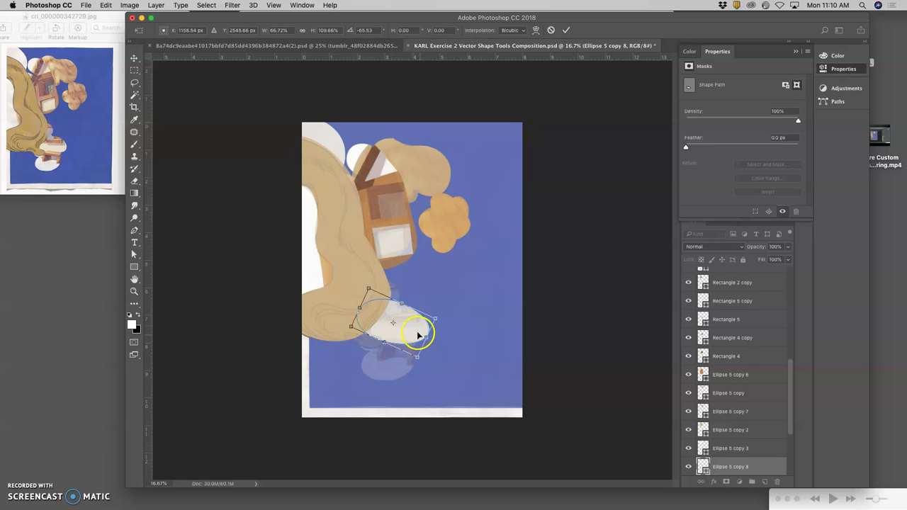
drag(403, 303, 401, 304)
click(447, 328)
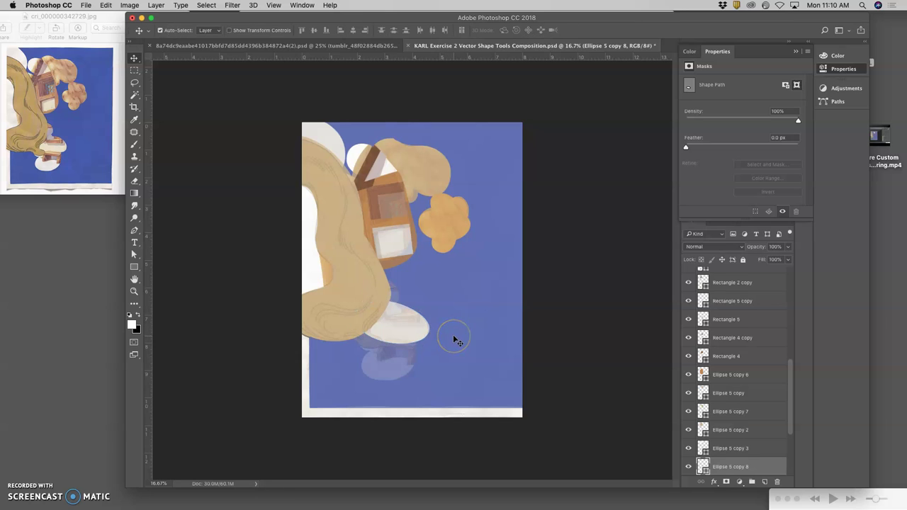
Make another white ellipse copy, moving it up, rotating and narrowing it
alt+click(454, 341)
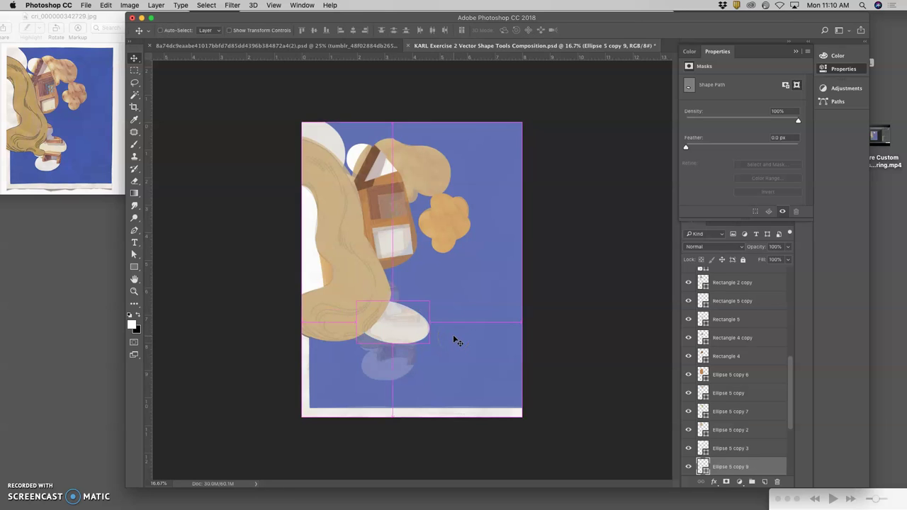
key(super+t)
drag(404, 314, 403, 290)
drag(426, 301, 359, 333)
click(395, 313)
drag(422, 299, 429, 371)
key(Return)
Enlarge the lower white ellipse and stretch it taller
key(super+t)
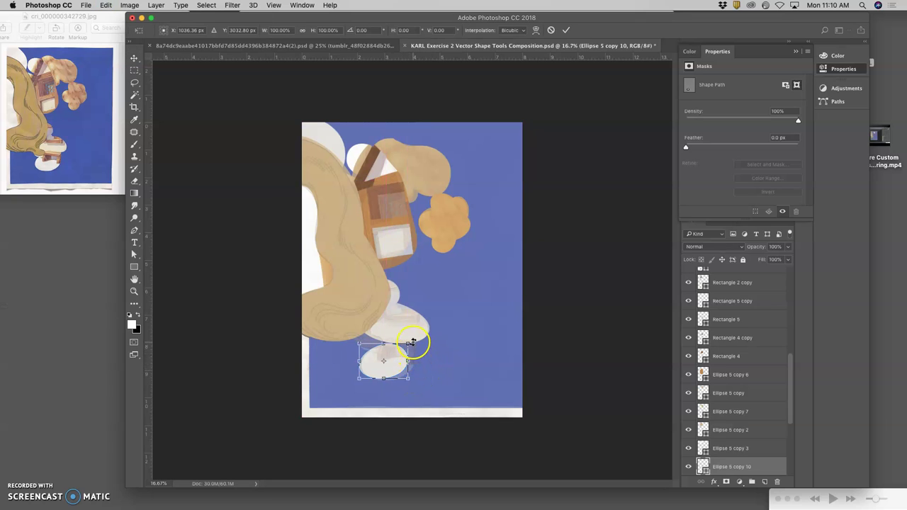
drag(416, 340, 418, 379)
drag(418, 342, 420, 342)
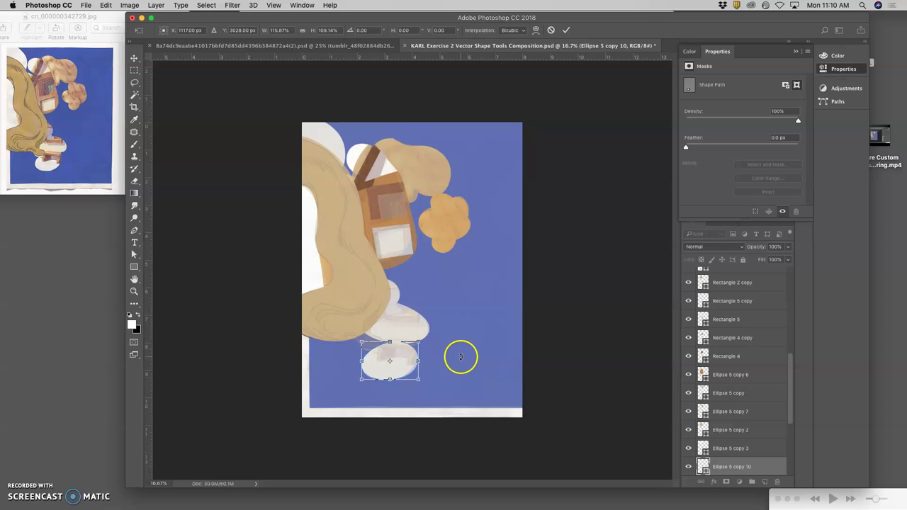
key(Return)
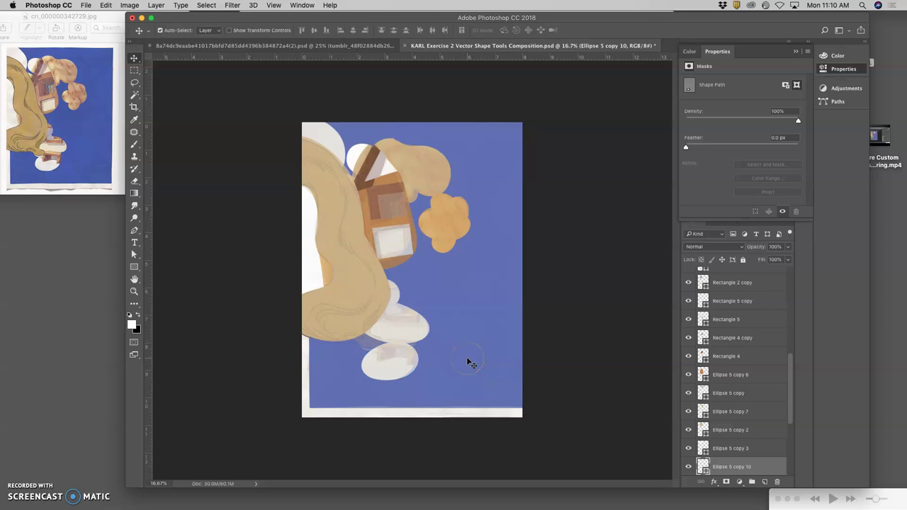
Duplicate the upper ellipse, flip it horizontally and shrink it to about 94% by 78%
click(415, 331)
drag(416, 330, 414, 331)
key(ctrl+t)
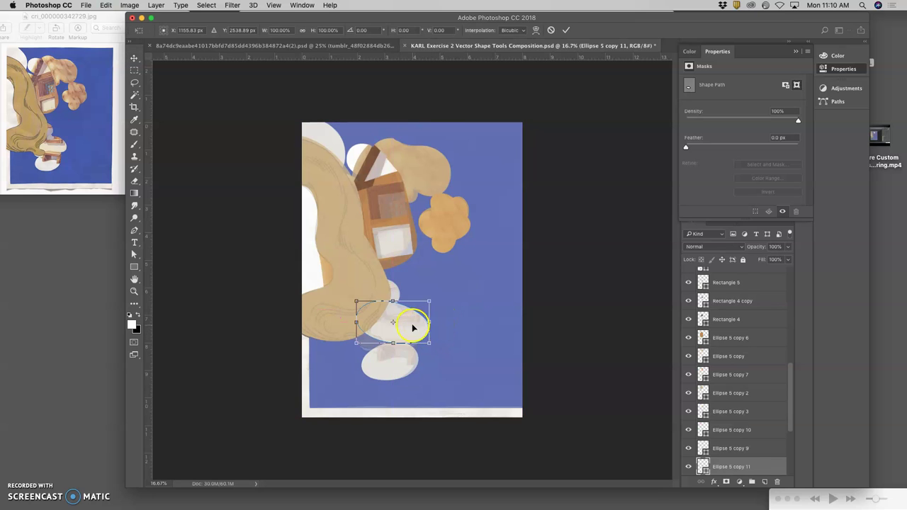
right_click(415, 328)
click(441, 442)
mouse_move(411, 319)
mouse_down()
mouse_move(408, 334)
mouse_move(428, 312)
mouse_move(426, 319)
mouse_up()
drag(356, 349, 357, 348)
key(Return)
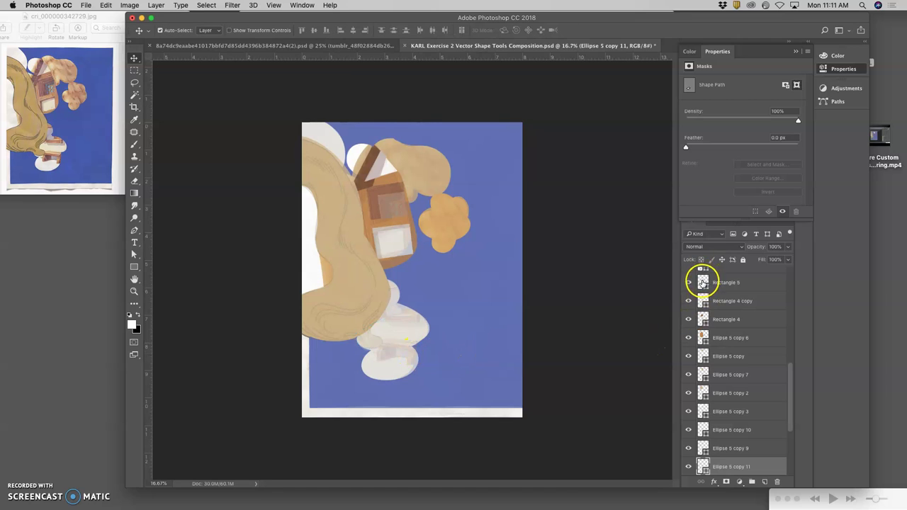
Hide and reshow the reference image to check the shapes
scroll(701, 282, up, 5)
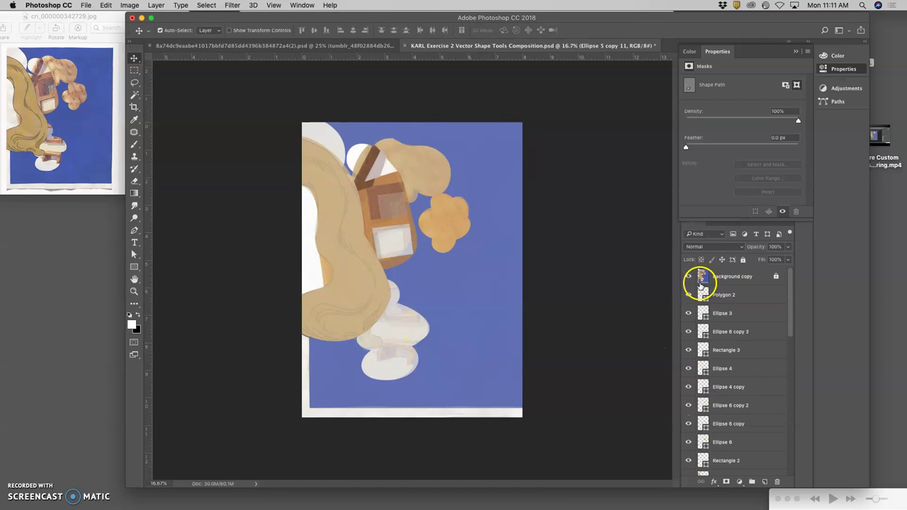
click(689, 277)
click(689, 276)
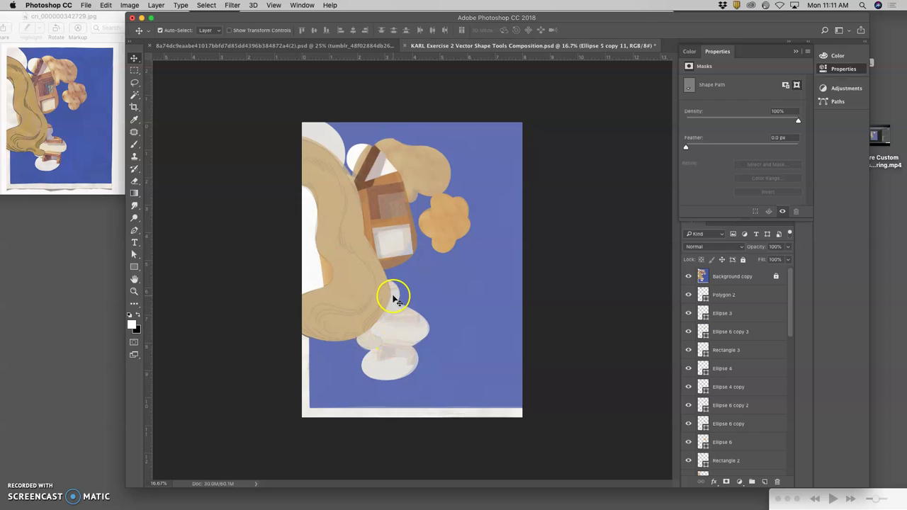
Duplicate a white ellipse and warp its lower edge into a curve near the hair tip
drag(399, 363, 325, 319)
key(ctrl+t)
right_click(363, 330)
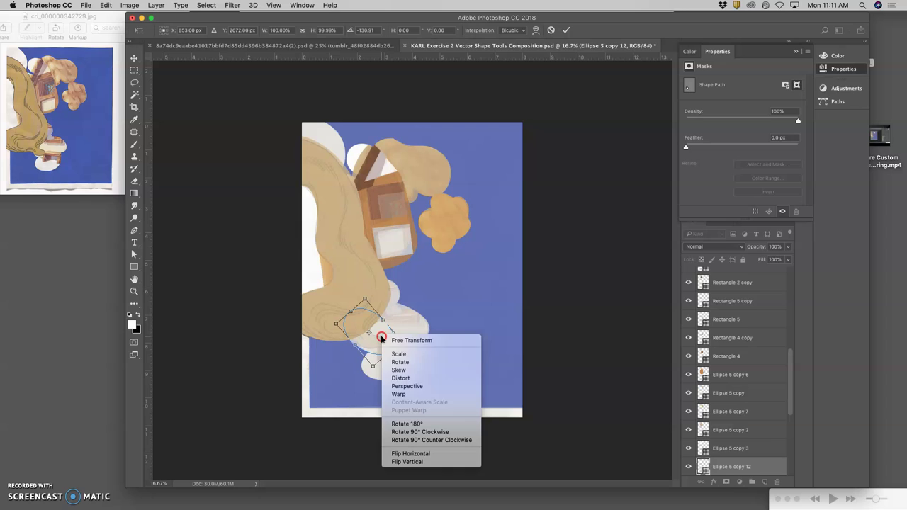
click(410, 394)
drag(402, 346, 385, 343)
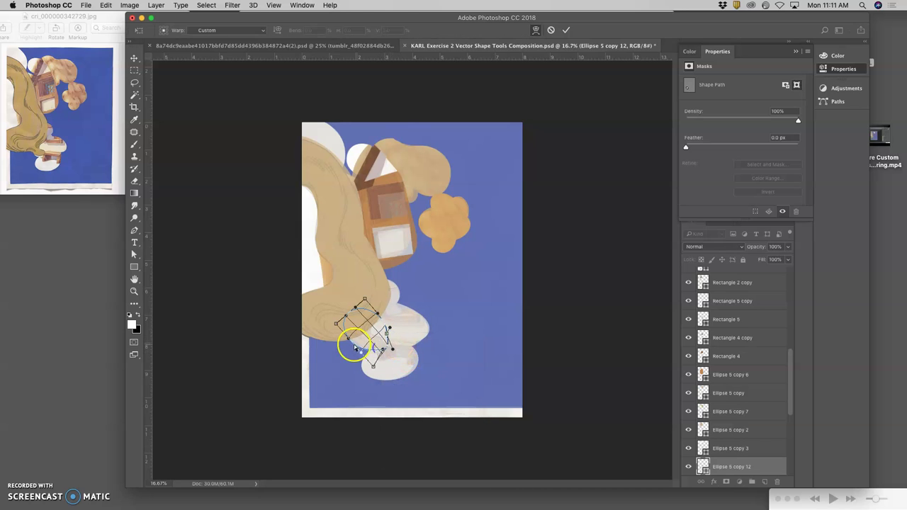
drag(355, 341, 375, 328)
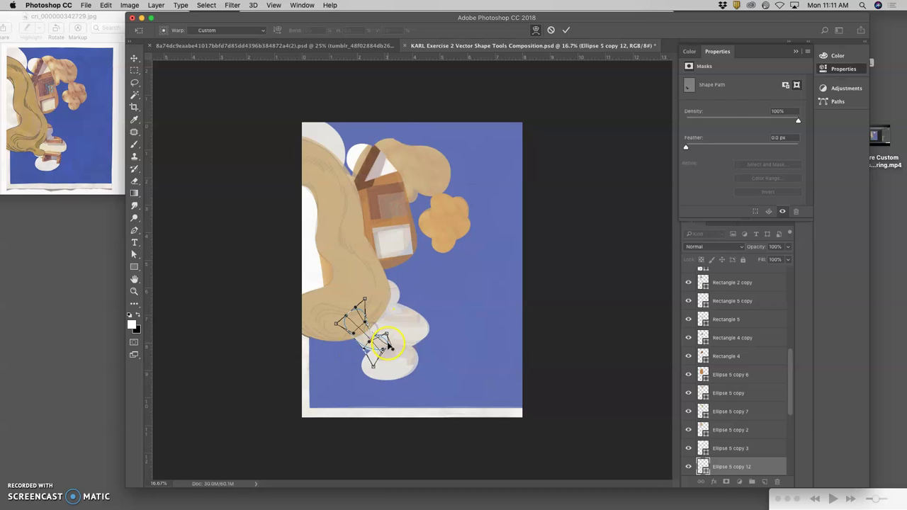
double_click(406, 354)
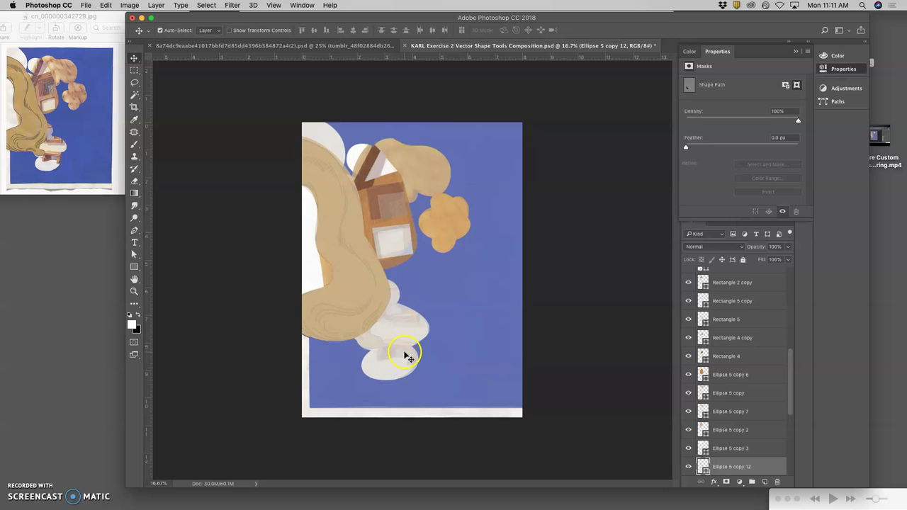
key(super+equal)
key(super+equal)
key(super+equal)
Fill the warped copy with the sampled tan hair colour #cdb183
click(708, 464)
click(168, 281)
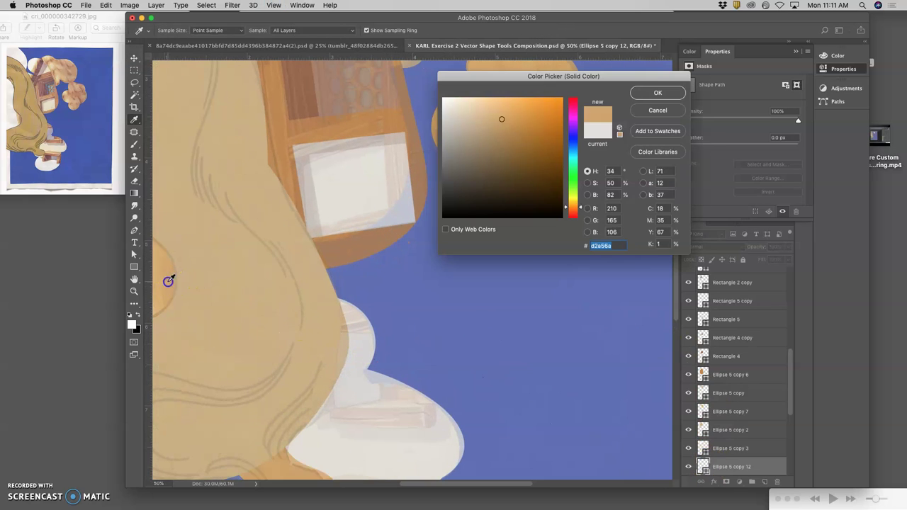
click(291, 312)
click(331, 317)
scroll(333, 314, down, 2)
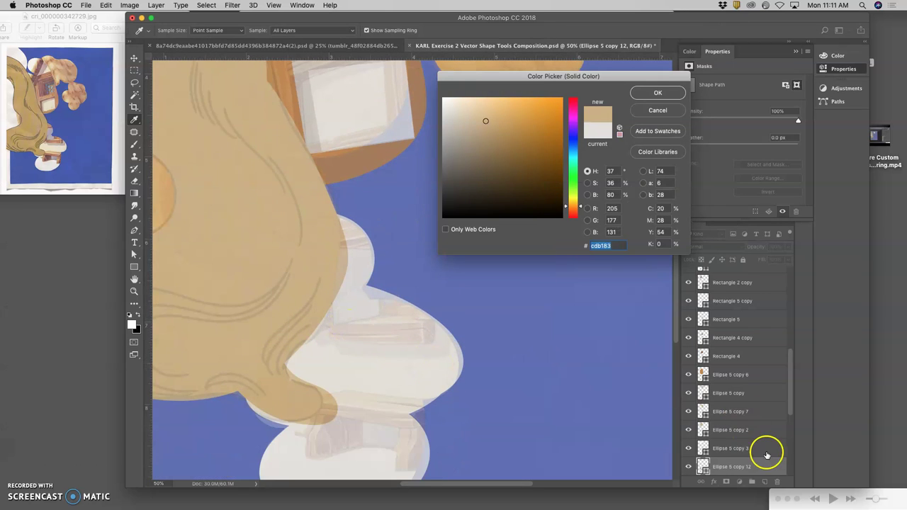
click(654, 93)
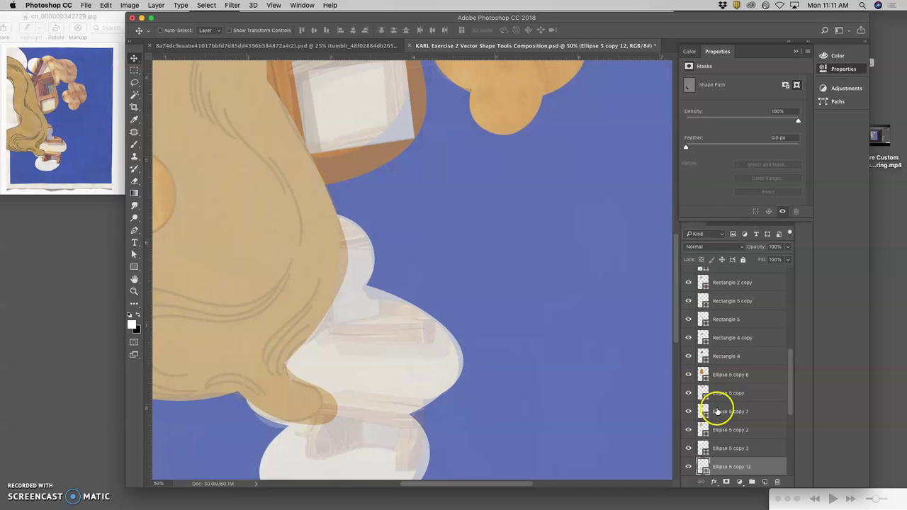
Narrow, tilt and warp the tan shape into a curling hair tip over the feet
key(super+t)
drag(338, 373, 324, 362)
drag(329, 296, 323, 296)
drag(327, 421, 320, 420)
right_click(304, 375)
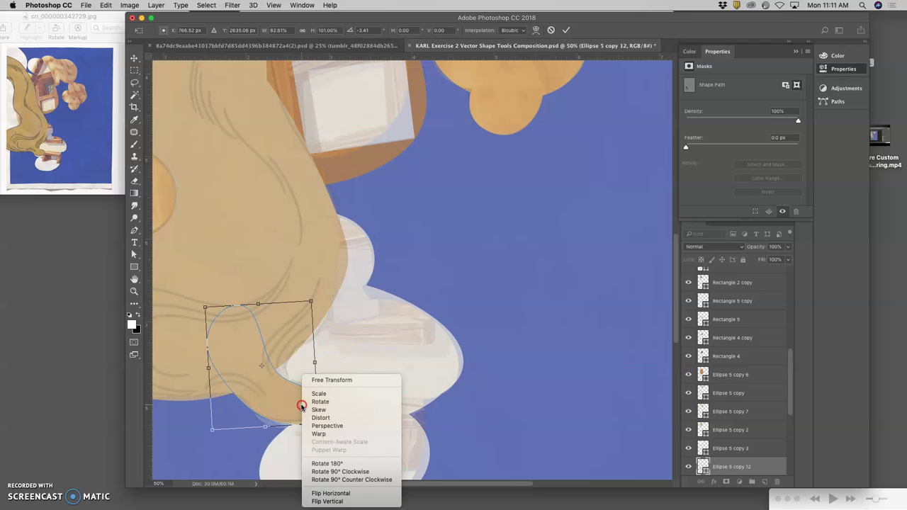
click(319, 433)
drag(302, 387, 269, 404)
mouse_move(270, 324)
mouse_down()
mouse_move(279, 337)
mouse_move(241, 312)
mouse_move(272, 317)
mouse_up()
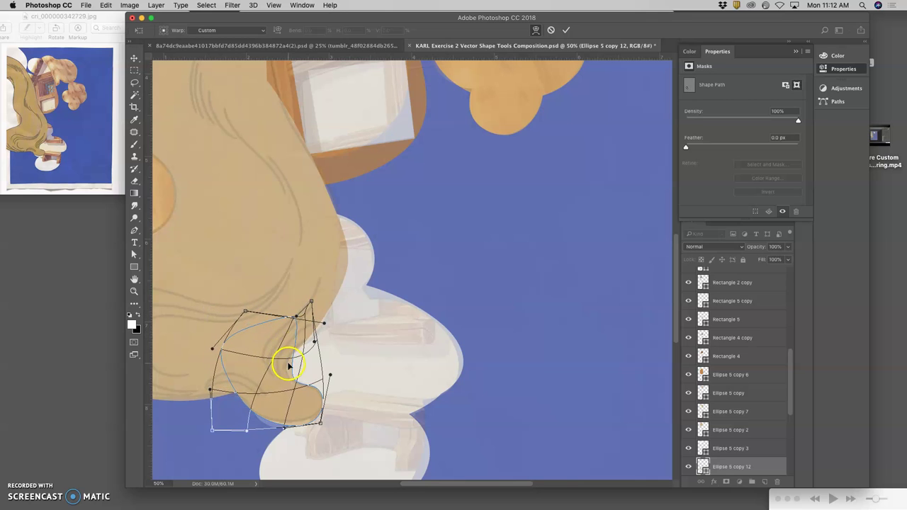
drag(287, 364, 283, 362)
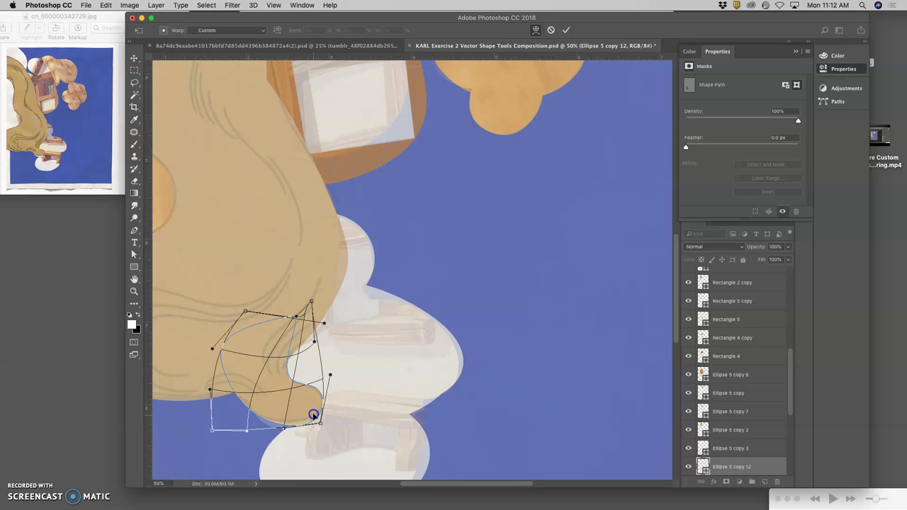
drag(313, 415, 312, 413)
key(Return)
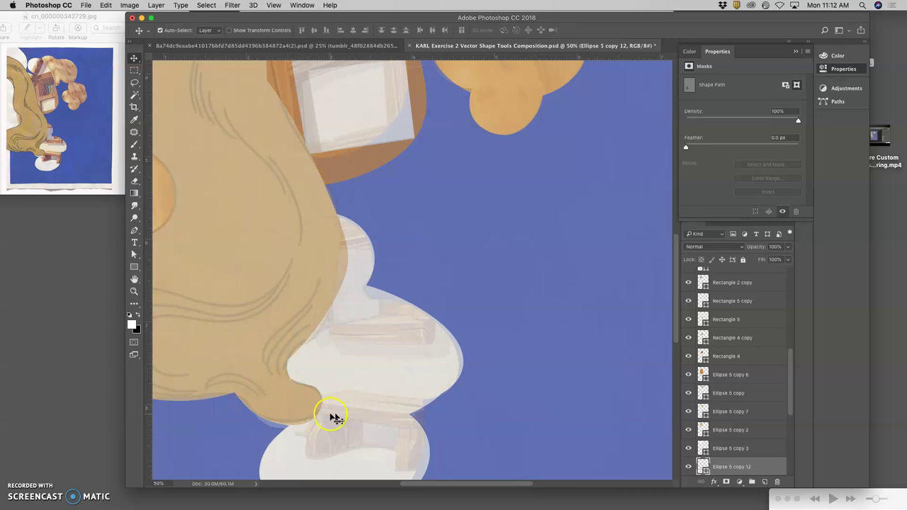
Zoom out to the whole artwork and hide the reference image
key(ctrl+minus)
key(ctrl+minus)
key(ctrl+minus)
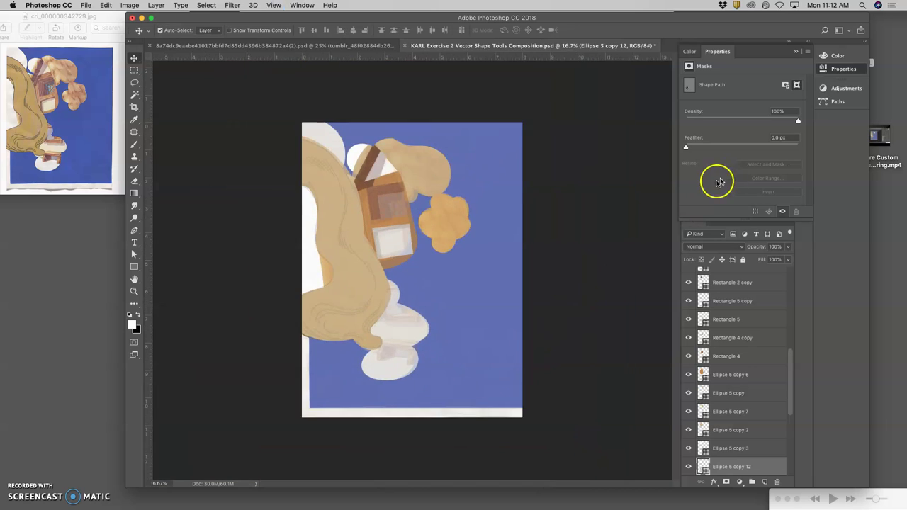
scroll(727, 298, up, 10)
click(689, 276)
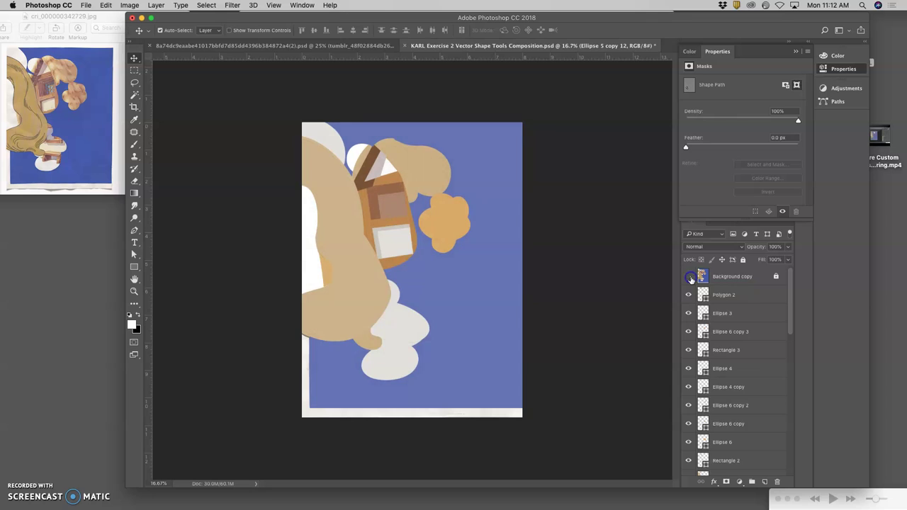
Toggle the Background copy reference on, off and on again to compare it with the shapes
click(689, 276)
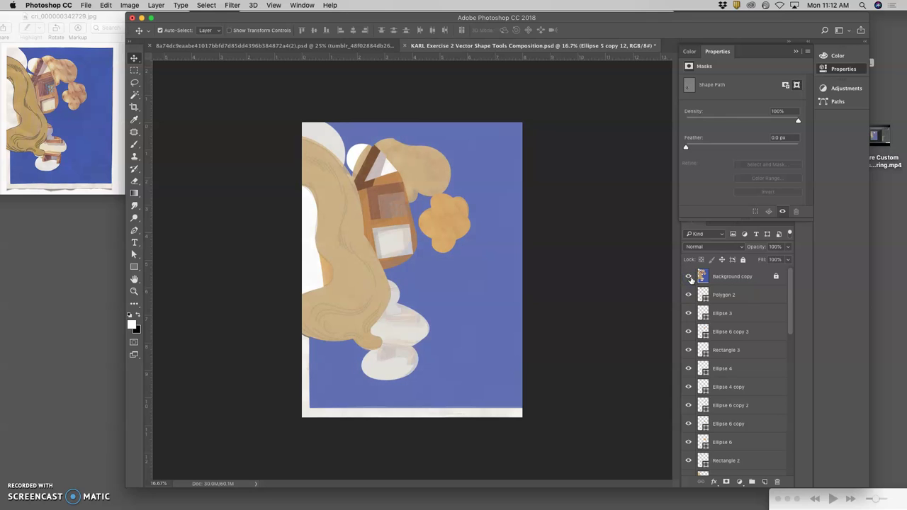
click(689, 277)
click(689, 276)
Draw a small rectangle strip near the feet and angle it
click(134, 266)
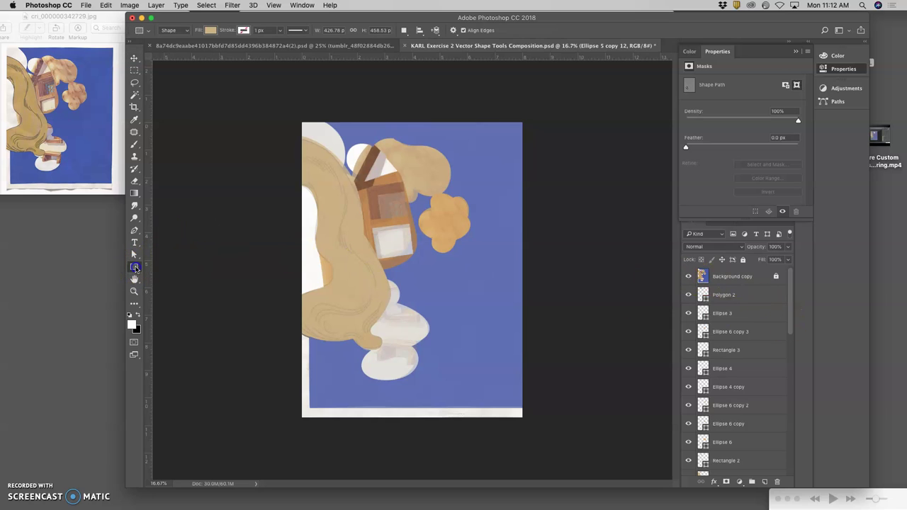
drag(385, 313, 423, 301)
key(ctrl+t)
click(396, 323)
right_click(395, 324)
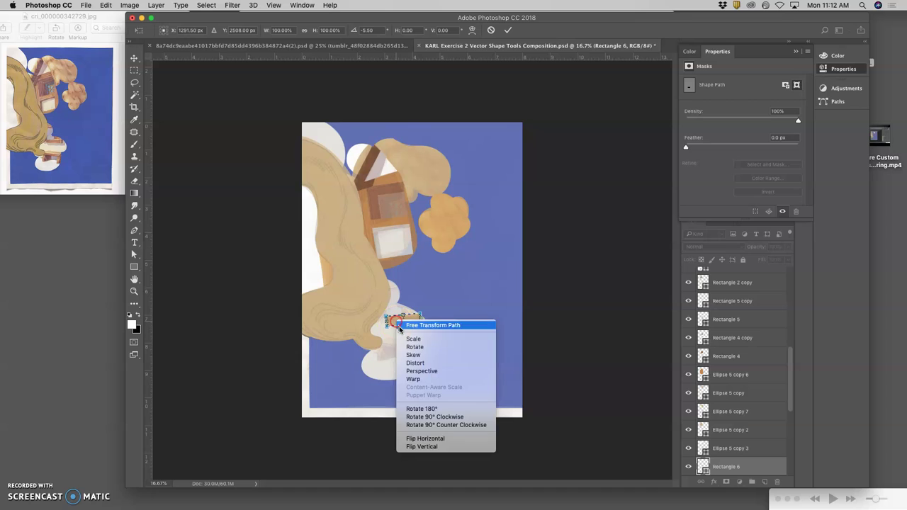
click(416, 364)
drag(387, 325, 384, 323)
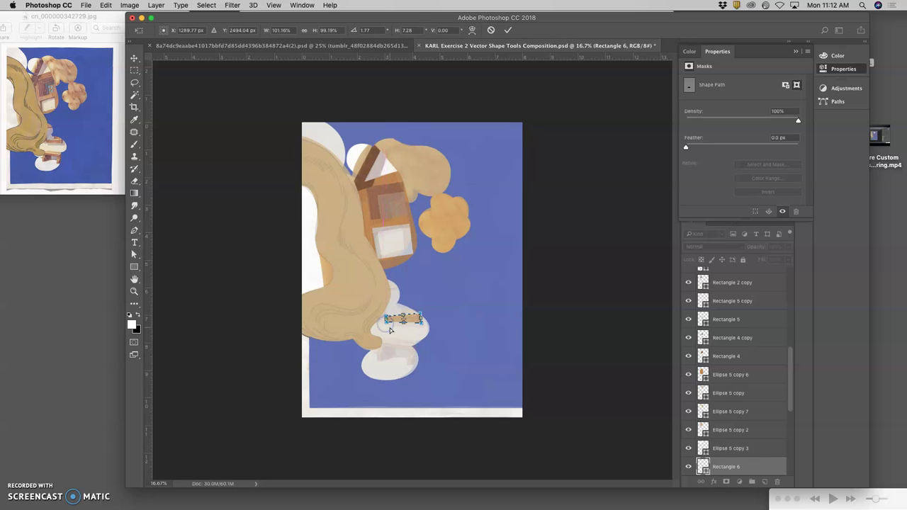
key(Return)
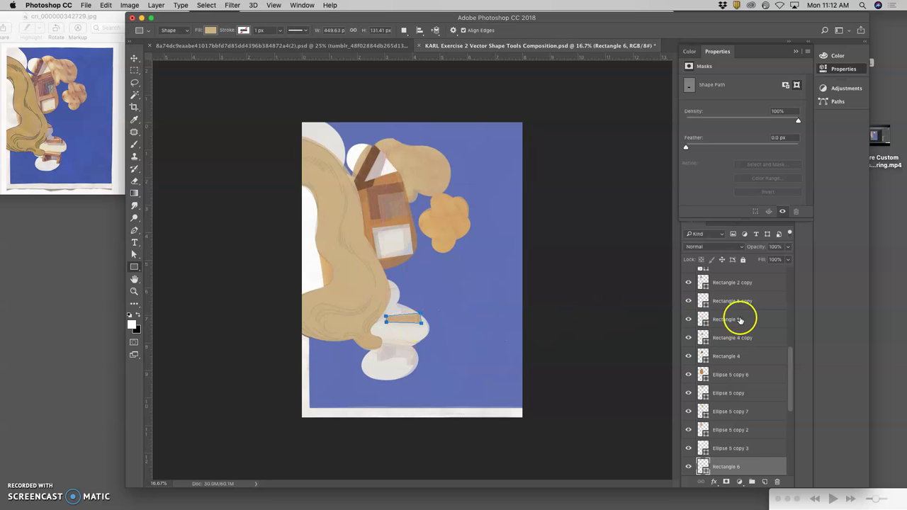
Fill the strip with a sampled dark brown
double_click(703, 467)
click(382, 220)
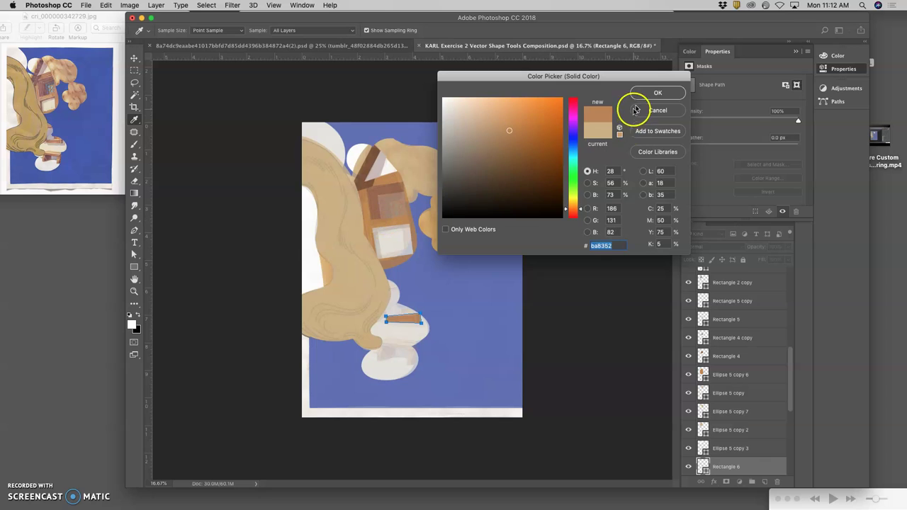
click(656, 93)
Duplicate the brown strip and move, narrow and angle the copy across the lower foot
key(super+j)
click(134, 58)
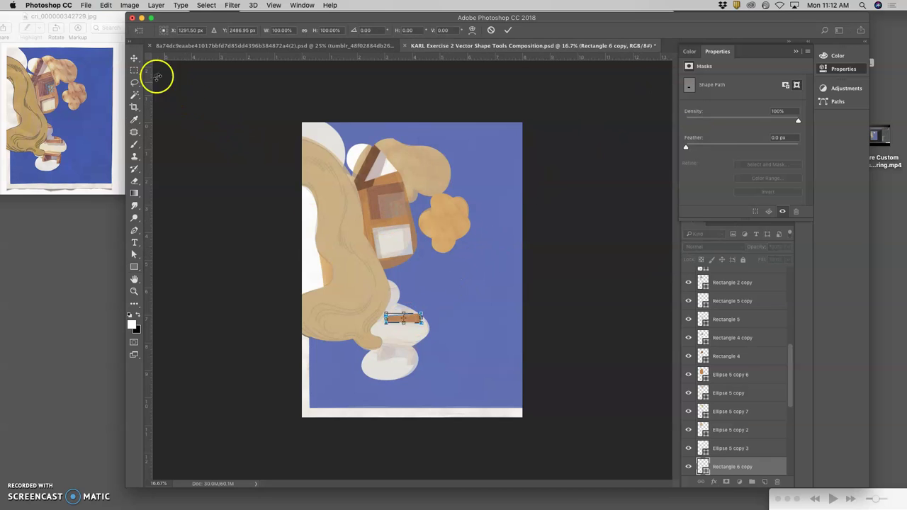
drag(409, 327, 412, 359)
key(super+t)
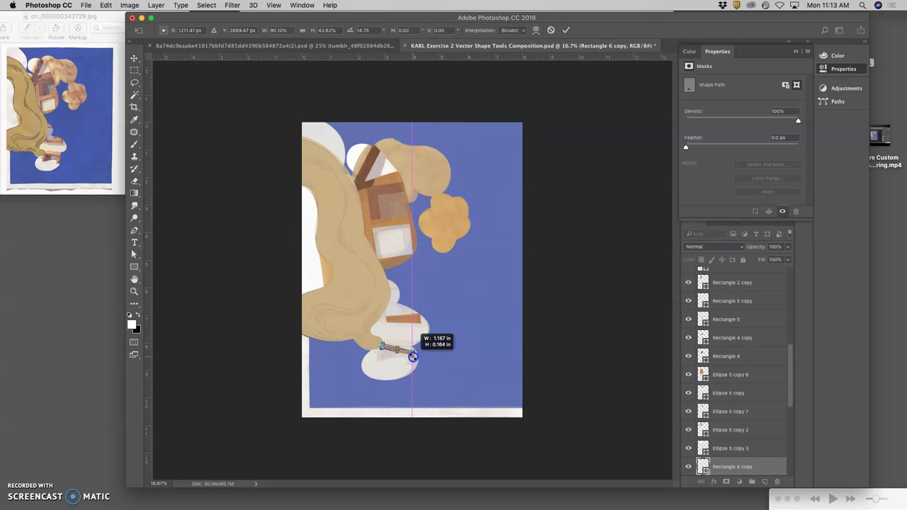
drag(413, 356, 411, 352)
key(Return)
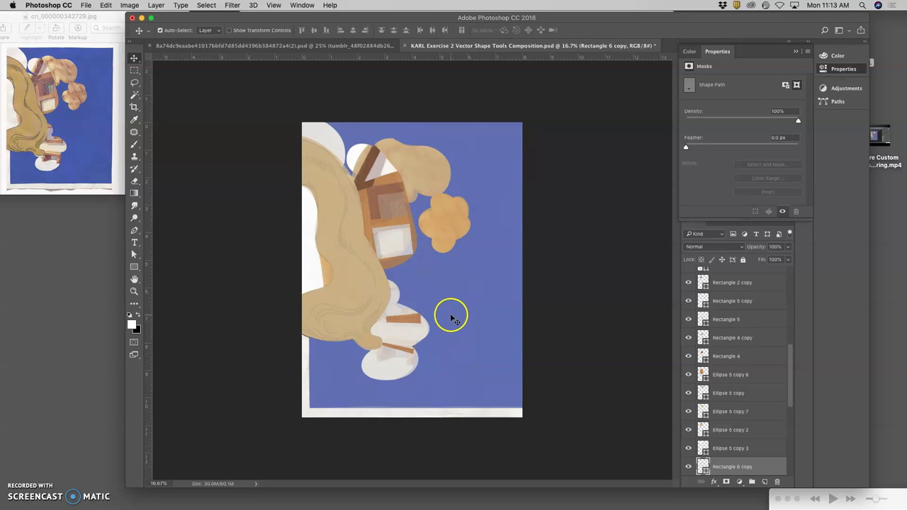
Duplicate the upper brown strip, shrink and warp it into a leg piece, and copy it to the foot's right edge
click(412, 321)
alt+click(413, 322)
key(super+plus)
key(super+plus)
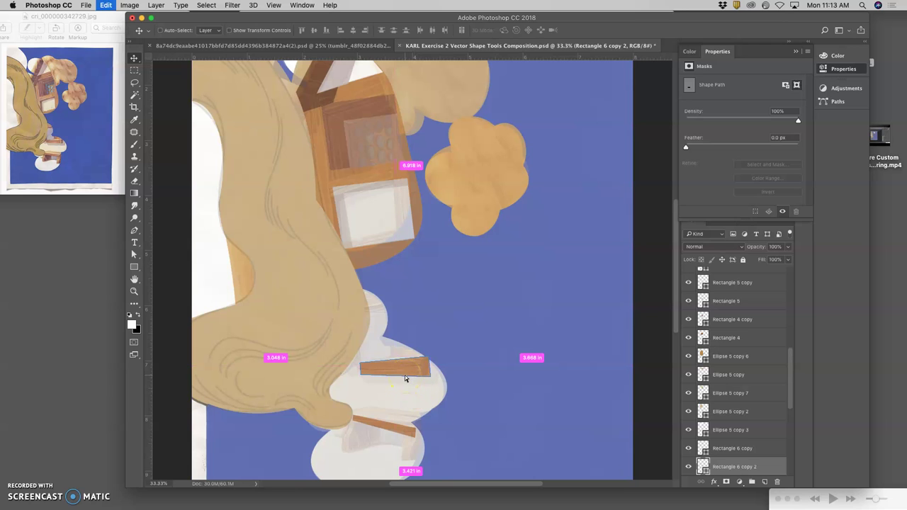
key(super+t)
drag(428, 368, 349, 461)
mouse_move(376, 428)
mouse_down()
mouse_move(385, 432)
mouse_move(377, 453)
mouse_move(365, 425)
mouse_up()
click(364, 432)
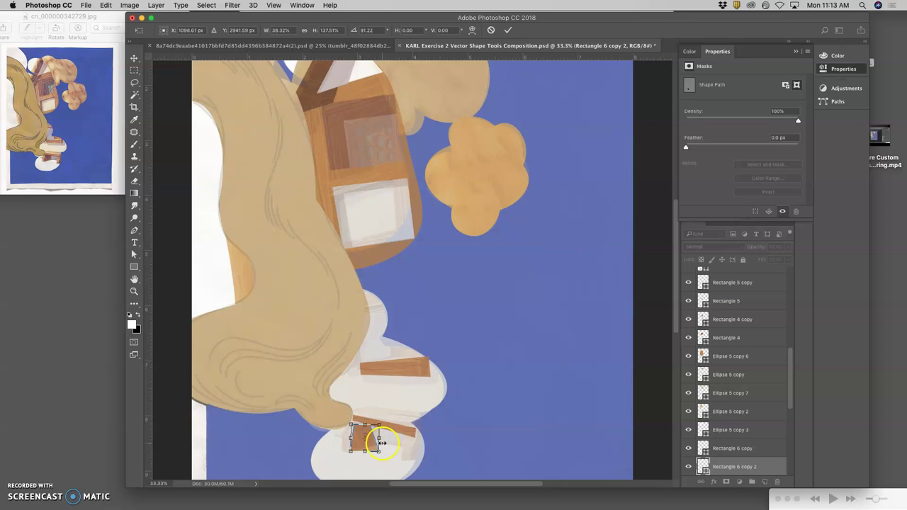
right_click(375, 443)
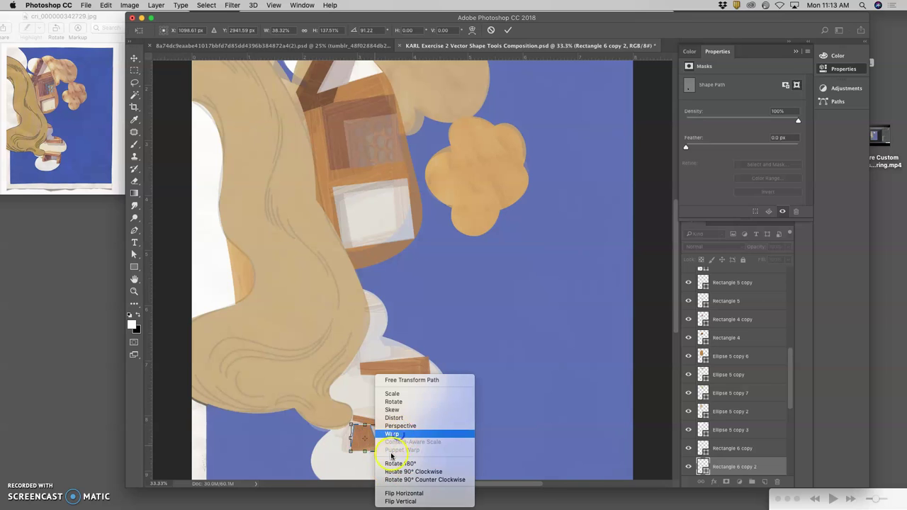
click(392, 434)
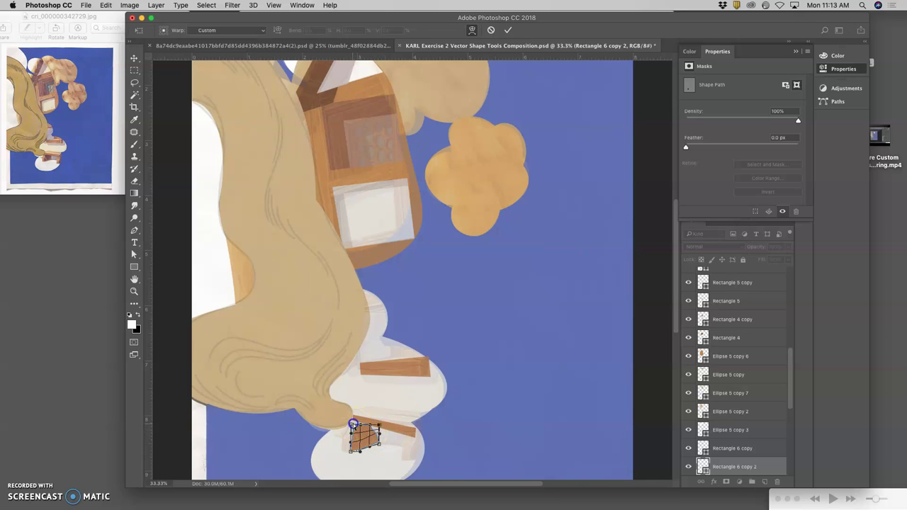
drag(352, 424, 377, 435)
double_click(382, 438)
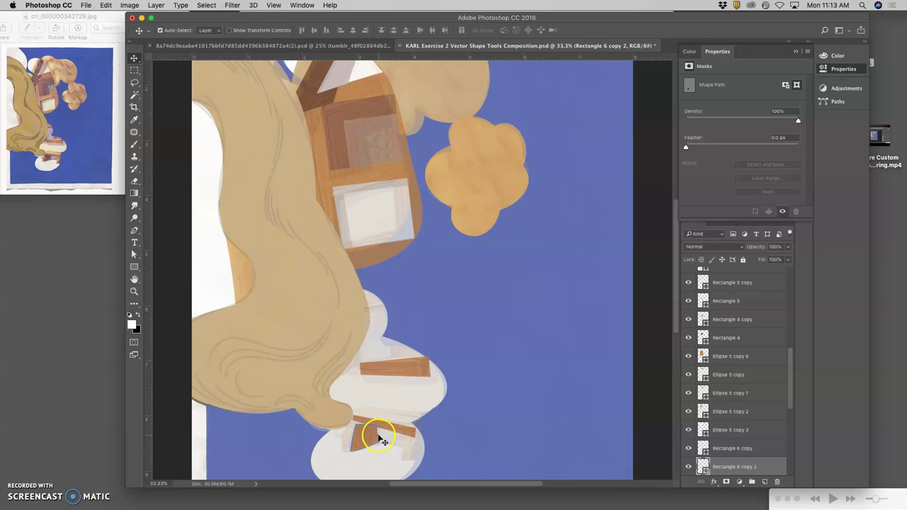
drag(382, 439, 433, 445)
key(Return)
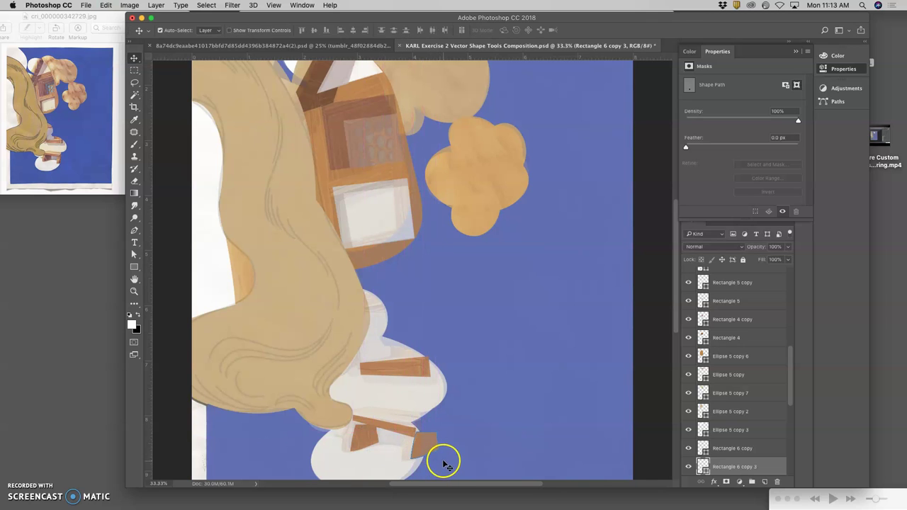
Nudge the small brown piece into place and warp its right side into a curve
scroll(444, 463, up, 3)
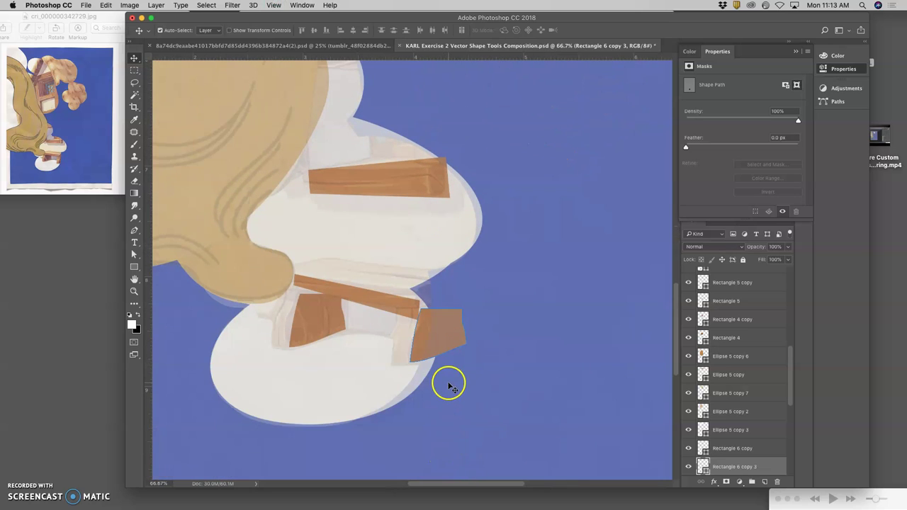
drag(427, 349, 422, 352)
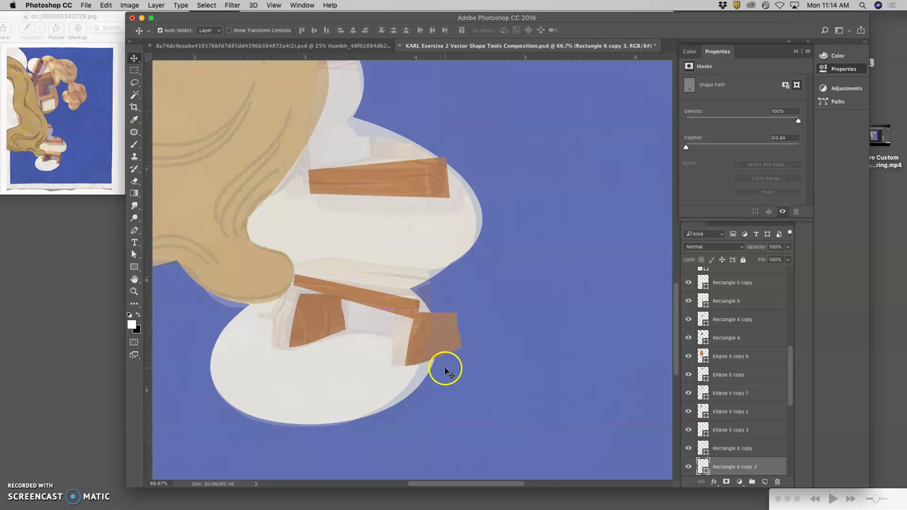
key(ctrl+t)
right_click(447, 346)
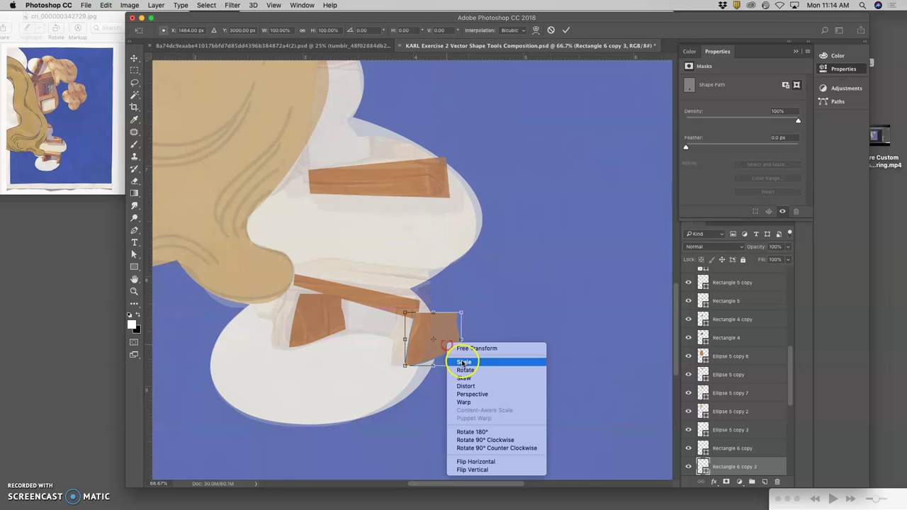
click(464, 401)
drag(461, 348, 434, 366)
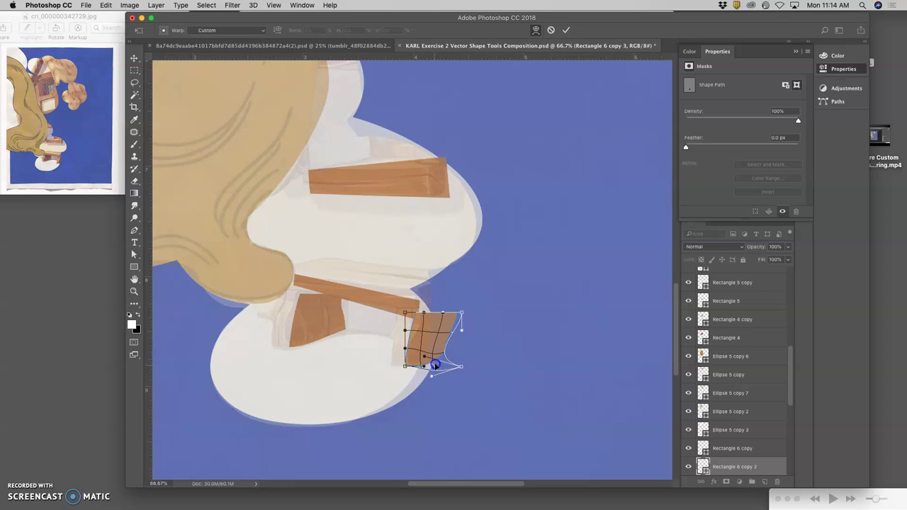
drag(461, 312, 429, 310)
click(444, 347)
drag(439, 359, 438, 360)
drag(446, 319, 439, 321)
key(Return)
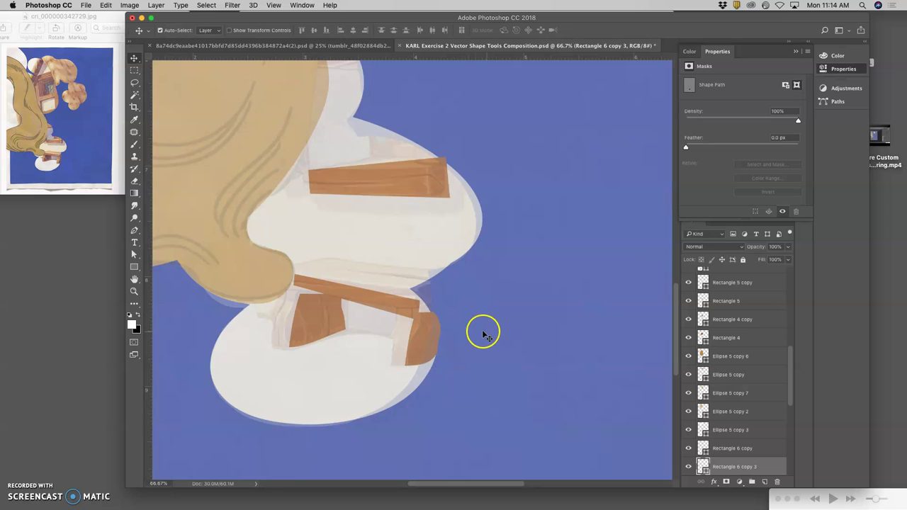
Zoom out and copy the brown piece down-right across the lower foot
key(super+minus)
key(super+minus)
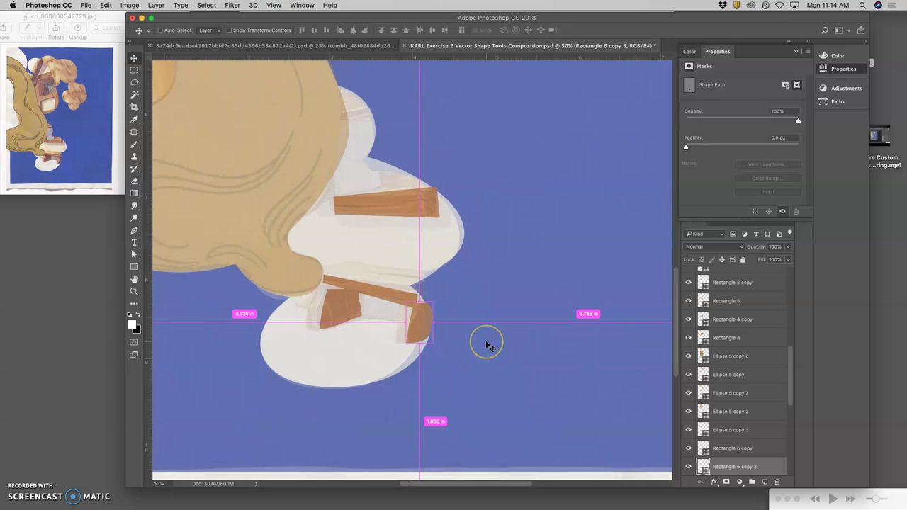
key(super+minus)
drag(576, 374, 417, 289)
drag(422, 252, 407, 305)
key(super+t)
Distort the shape copy by pulling its four corners into a skewed quadrilateral
right_click(407, 298)
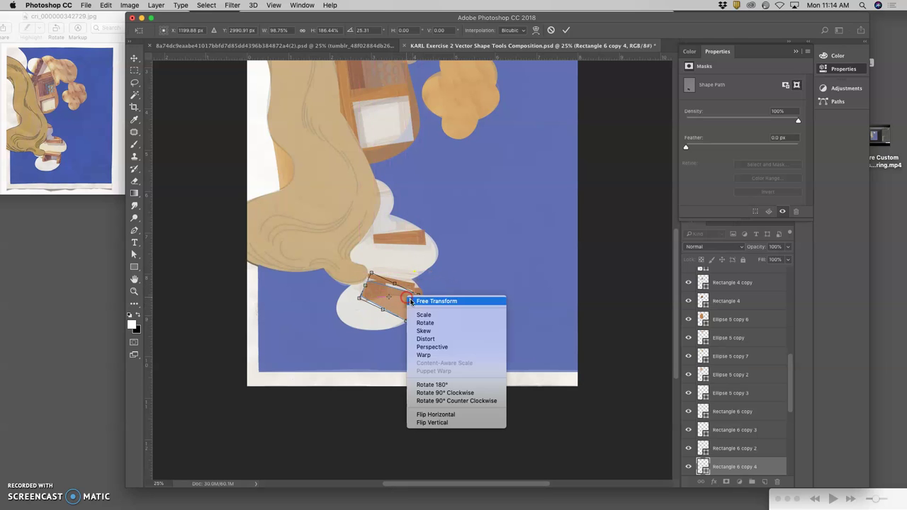
click(419, 296)
drag(419, 296, 428, 272)
drag(371, 270, 387, 257)
drag(357, 296, 352, 281)
drag(404, 322, 420, 307)
click(401, 277)
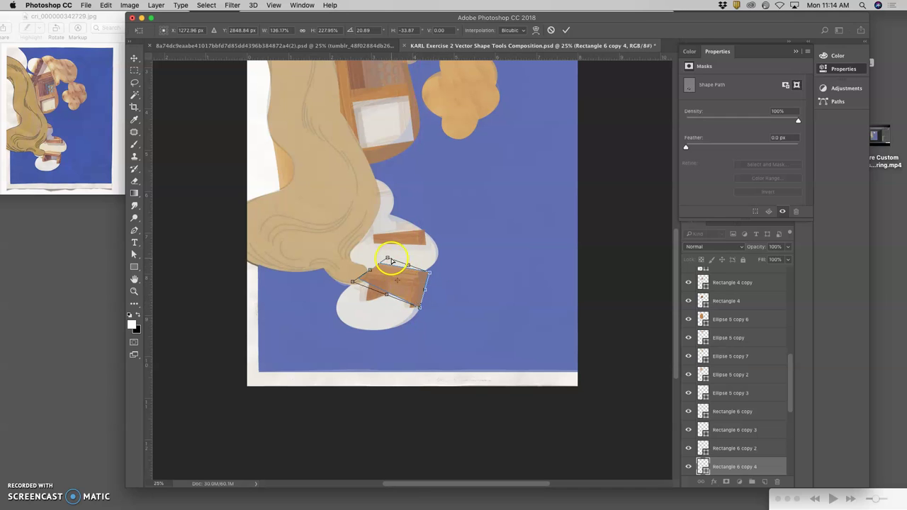
Warp the copy so it bends up and right with a curved top-left, then commit
right_click(399, 284)
click(419, 343)
drag(399, 297, 354, 311)
click(379, 283)
drag(372, 273, 370, 276)
key(Return)
Change the copy's fill to a lighter tan sampled from the hair colour
double_click(703, 465)
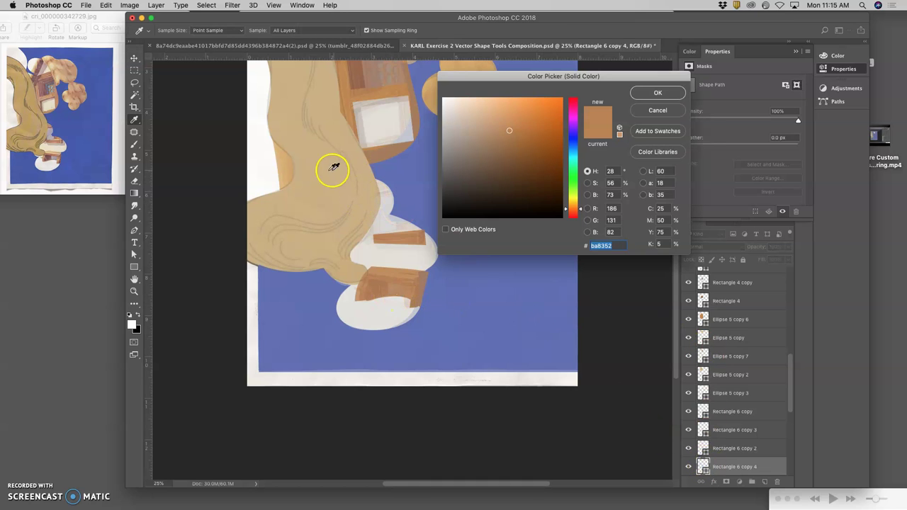
click(280, 167)
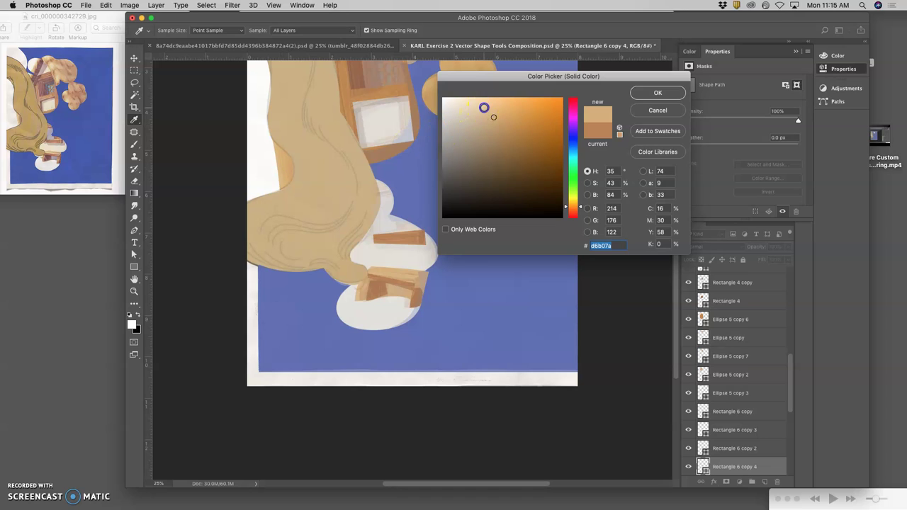
drag(465, 121, 484, 107)
click(650, 93)
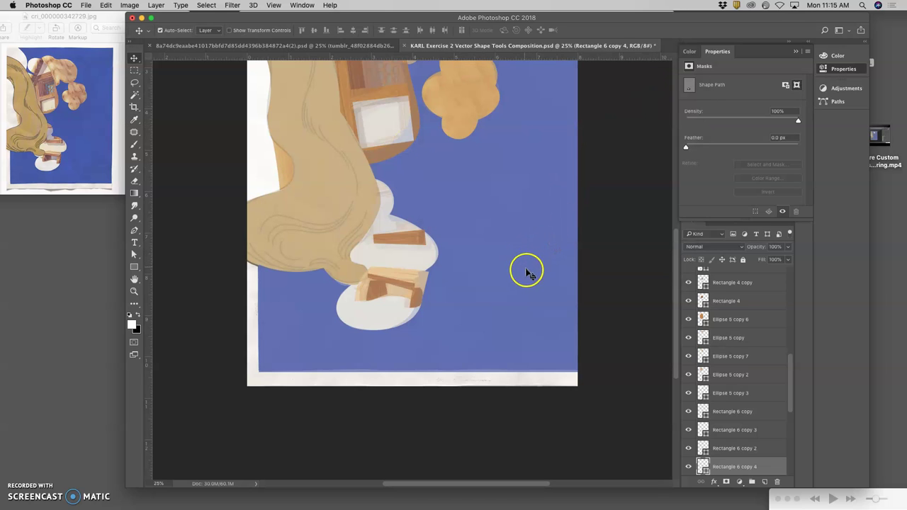
Warp the tan piece's top edge into a curve and move it onto the lower cloud foot
key(super+t)
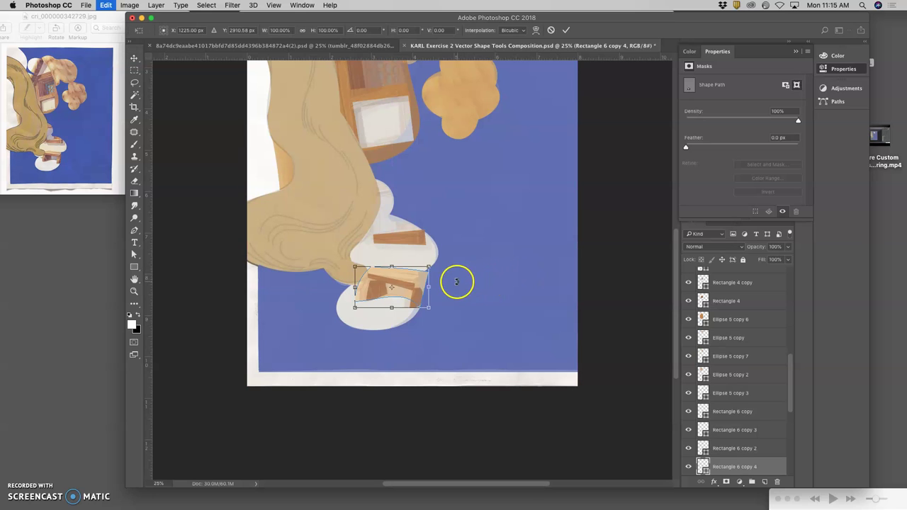
click(419, 280)
right_click(418, 280)
click(448, 330)
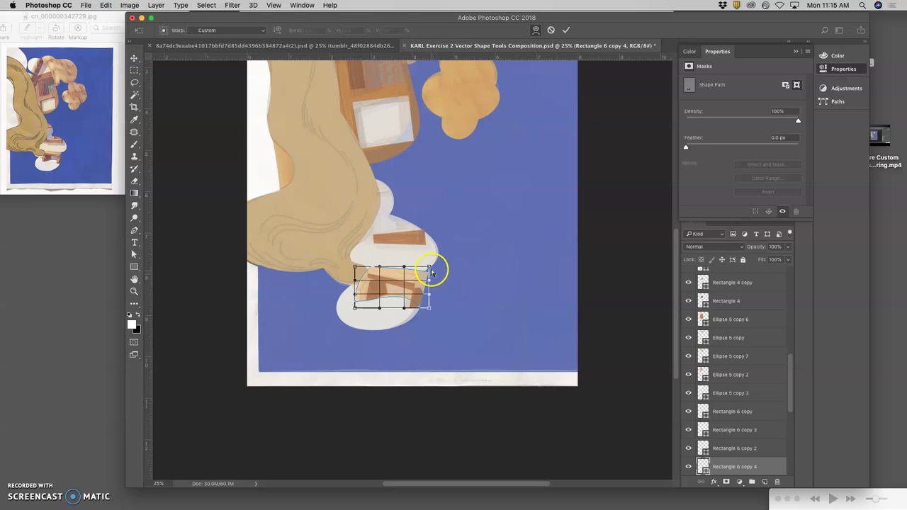
drag(427, 267, 416, 270)
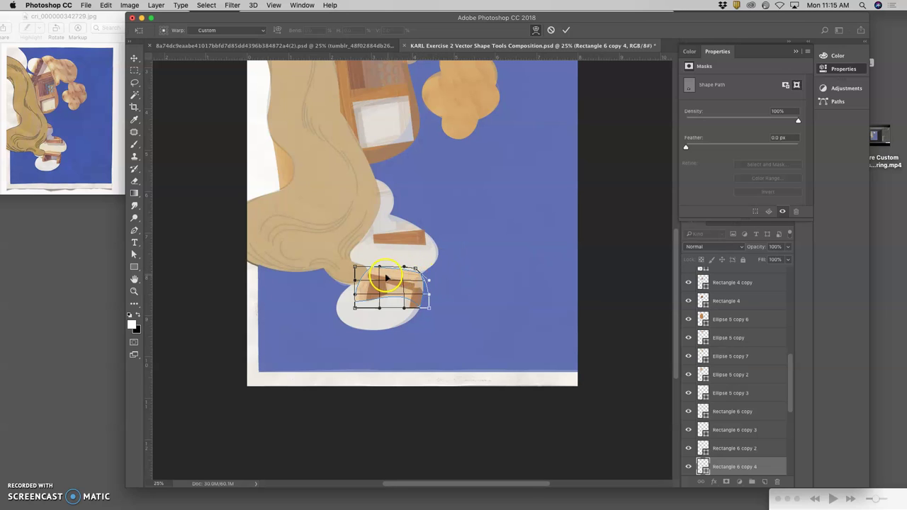
double_click(368, 276)
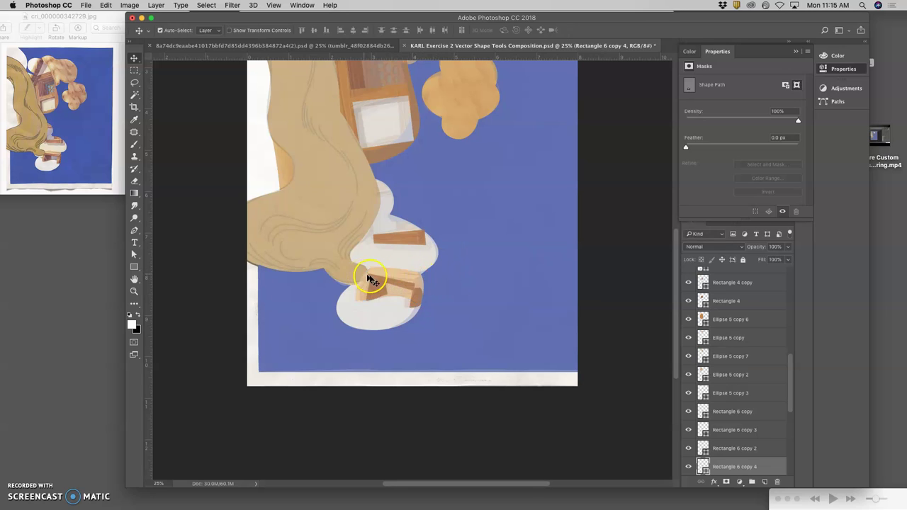
drag(376, 279, 419, 289)
Hide the Background copy reference sketch layer
scroll(726, 296, up, 1)
scroll(726, 296, up, 5)
click(688, 276)
Move Rectangle 6 copy 5 onto the upper foot, rotate it about -118.6°, and scale it to ~69% × 140%
key(super+minus)
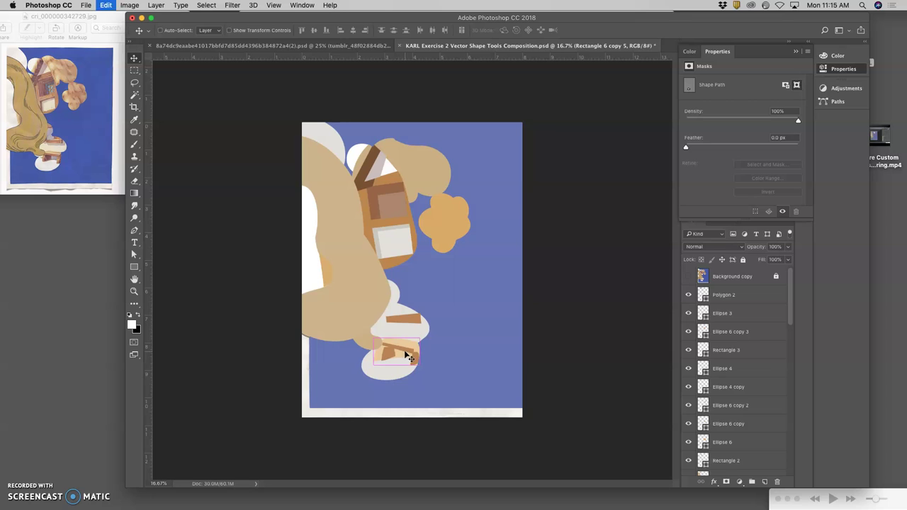
key(super+t)
drag(402, 341, 359, 282)
click(394, 333)
drag(412, 334, 426, 313)
key(super+plus)
key(super+plus)
key(super+plus)
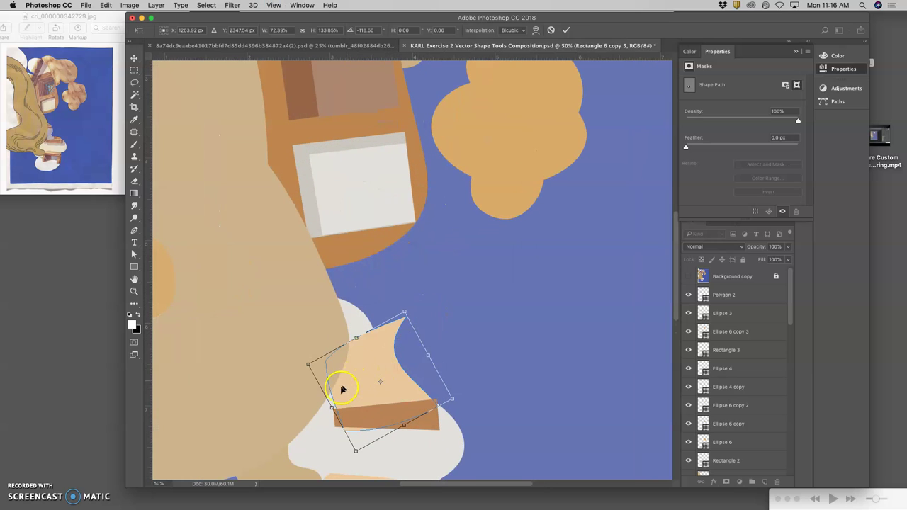
drag(332, 408, 330, 409)
drag(355, 452, 349, 448)
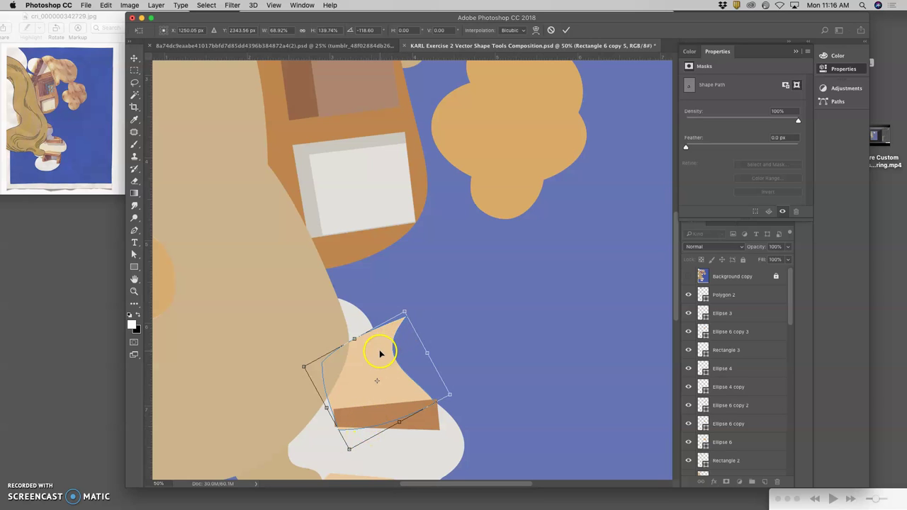
Commit the leg shape's transform and fill it with a pale, soft blue
key(Return)
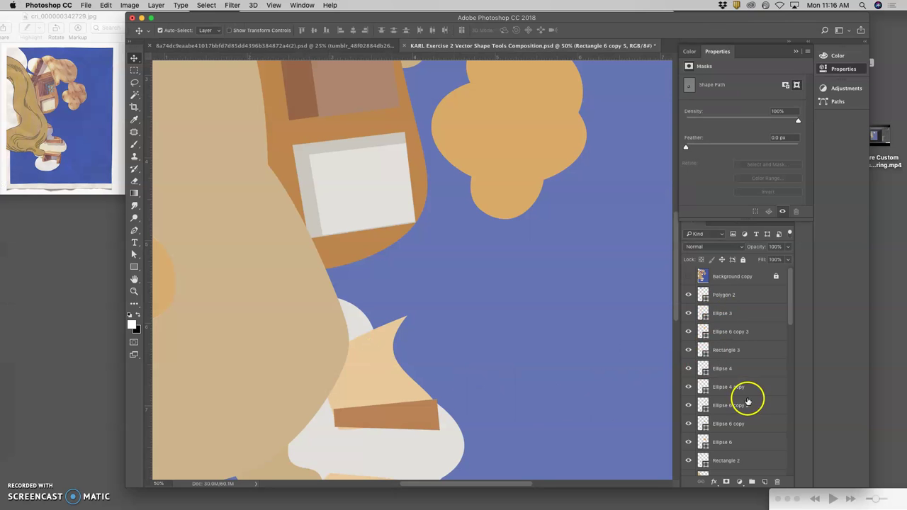
scroll(748, 402, down, 10)
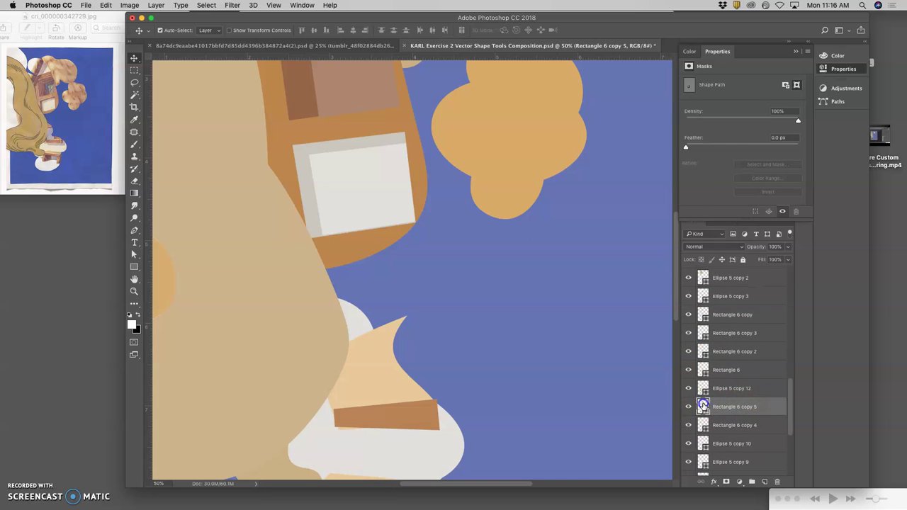
double_click(703, 405)
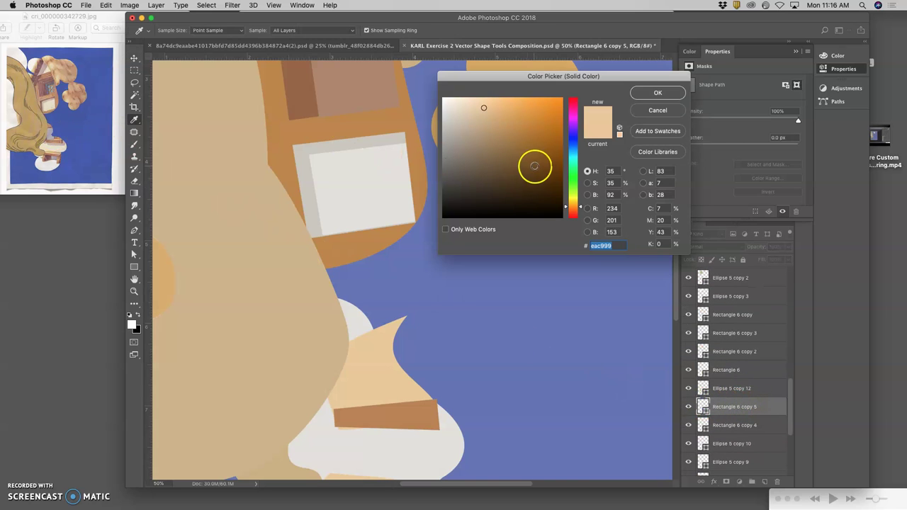
drag(571, 140, 574, 145)
mouse_move(512, 116)
mouse_down()
mouse_move(472, 104)
mouse_move(482, 102)
mouse_up()
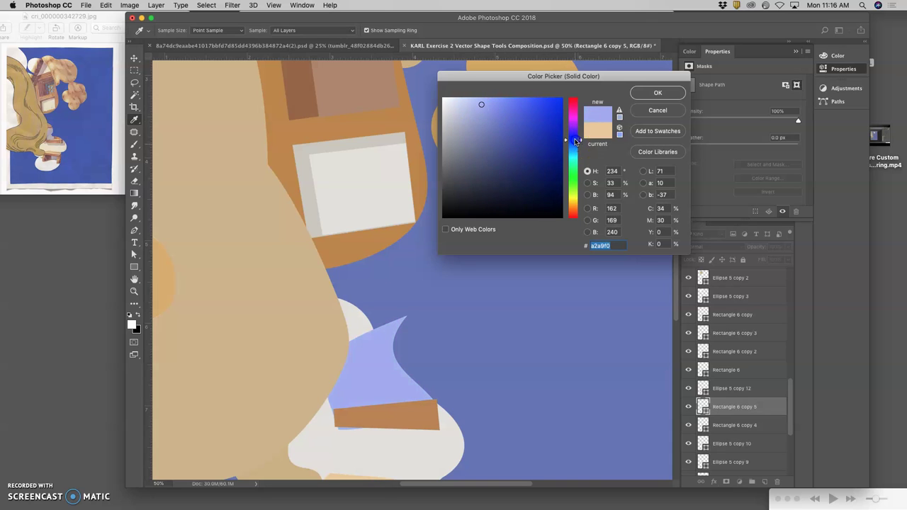
drag(480, 119, 465, 107)
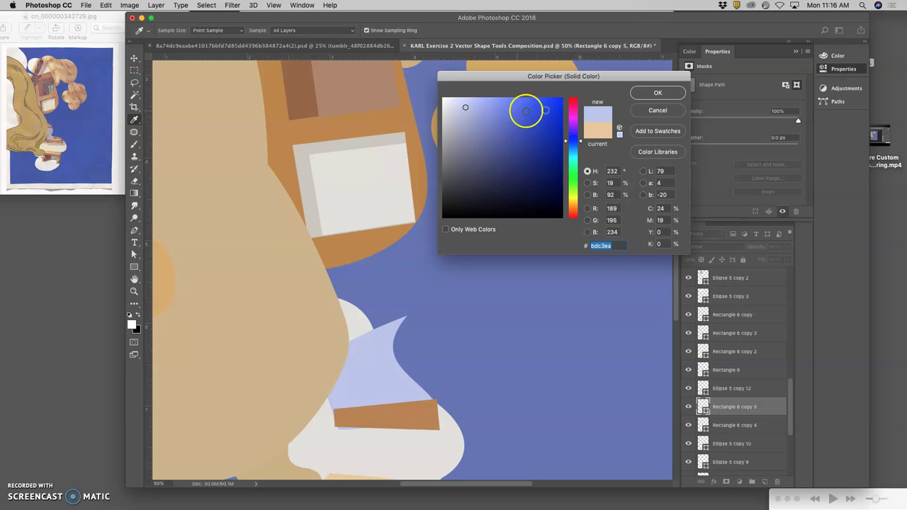
click(664, 91)
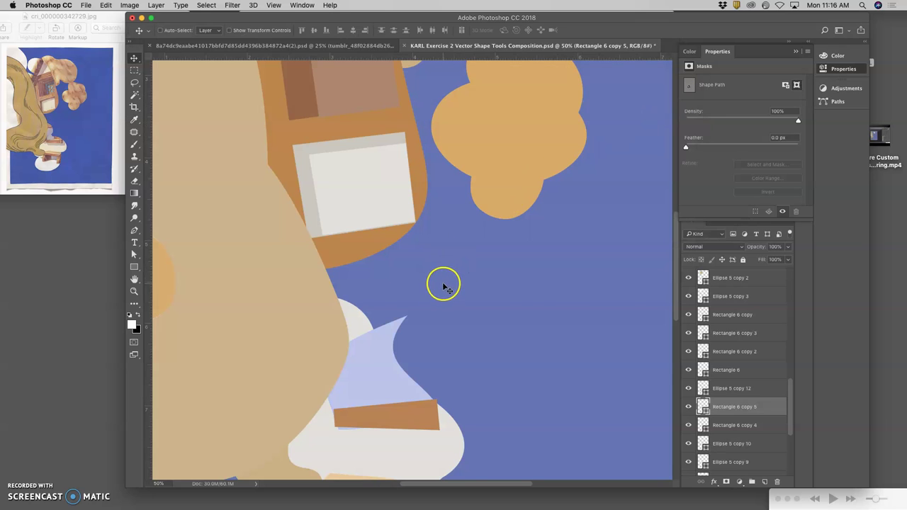
Warp the pale blue leg, pulling its top-right inward and curving its left edge toward the hair
key(ctrl+t)
right_click(380, 350)
click(399, 408)
drag(413, 318, 331, 323)
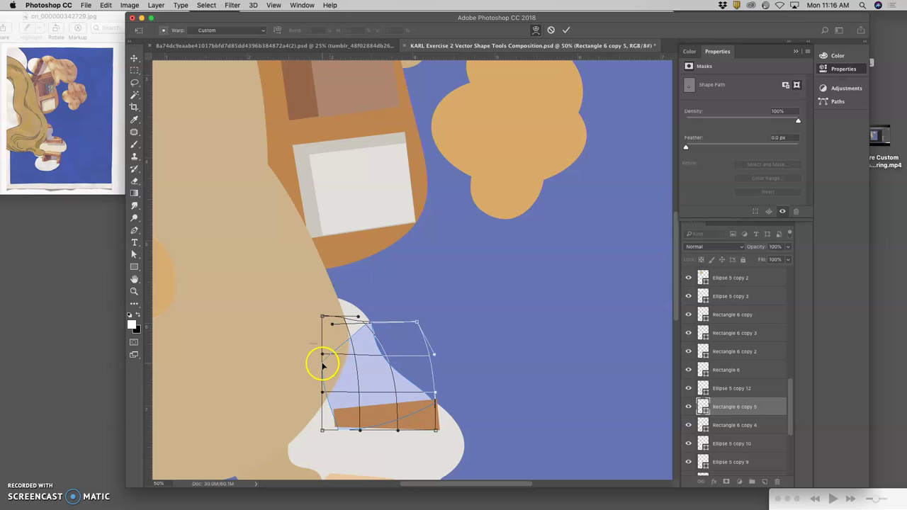
drag(320, 365, 379, 324)
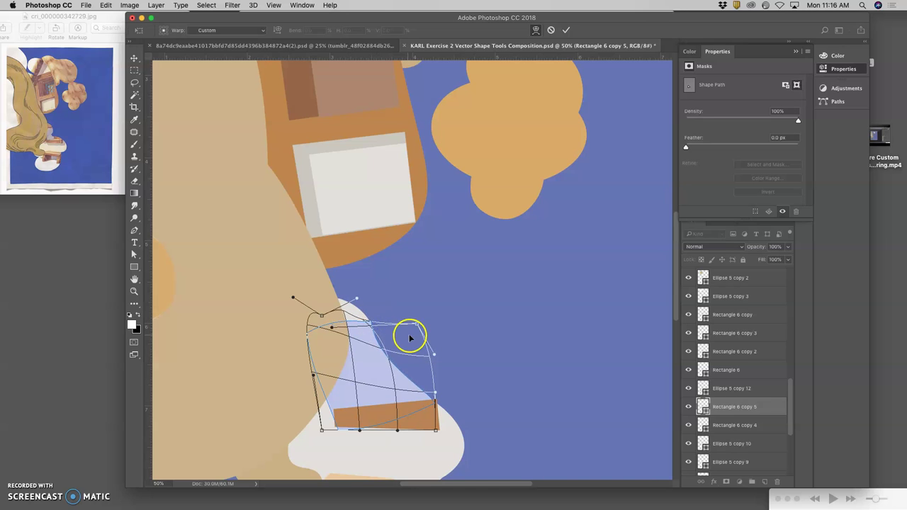
key(Return)
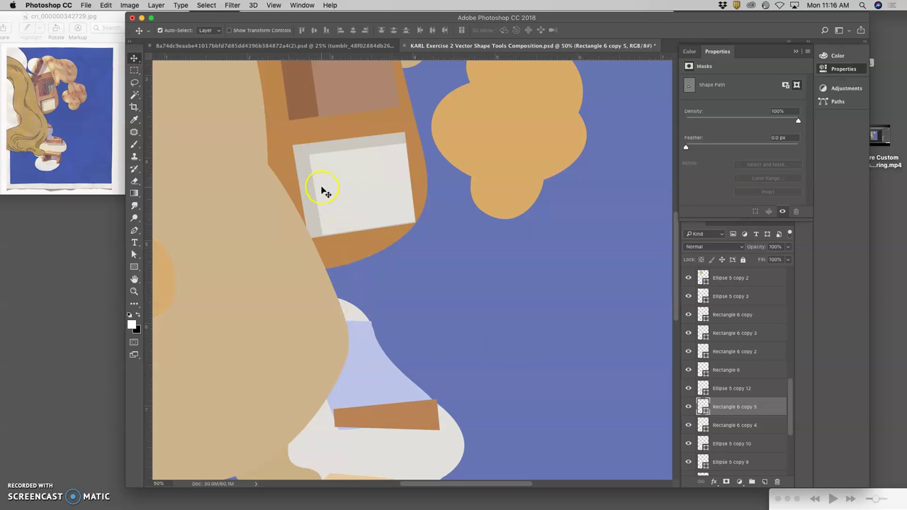
Duplicate the brown ellipse, move the copy down beside the leg, and narrow it to 70.72% width
click(284, 147)
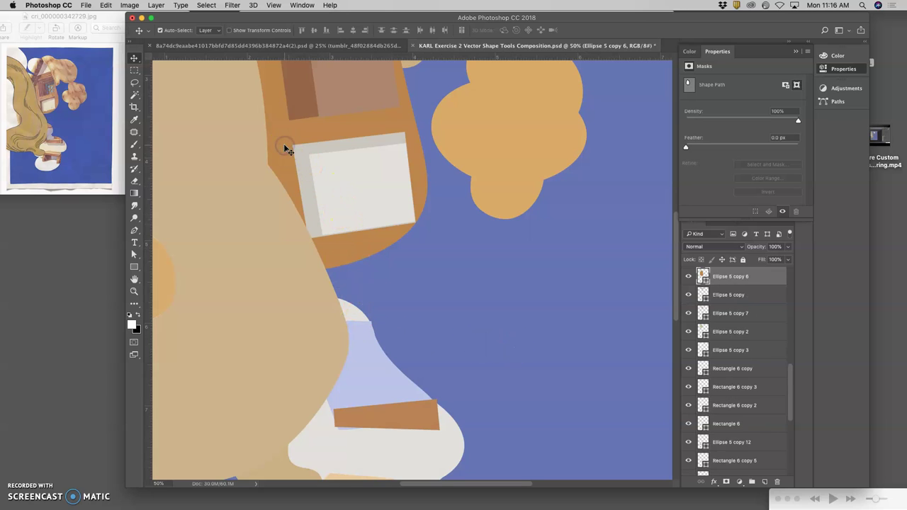
key(super+j)
key(super+t)
drag(289, 148, 248, 394)
drag(390, 180, 354, 301)
drag(295, 345, 318, 300)
scroll(370, 338, down, 5)
drag(409, 231, 389, 231)
drag(320, 214, 335, 219)
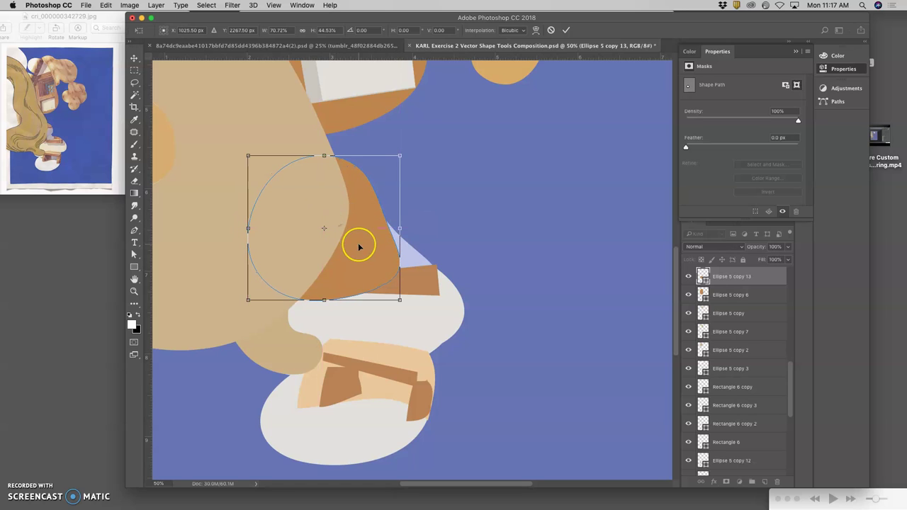
key(Return)
Send the ellipse copy back in the layer stack so it sits behind the pale-blue leg
click(407, 262)
key(super+bracketleft)
key(super+bracketleft)
key(super+bracketleft)
key(super+bracketleft)
key(super+bracketleft)
key(super+bracketleft)
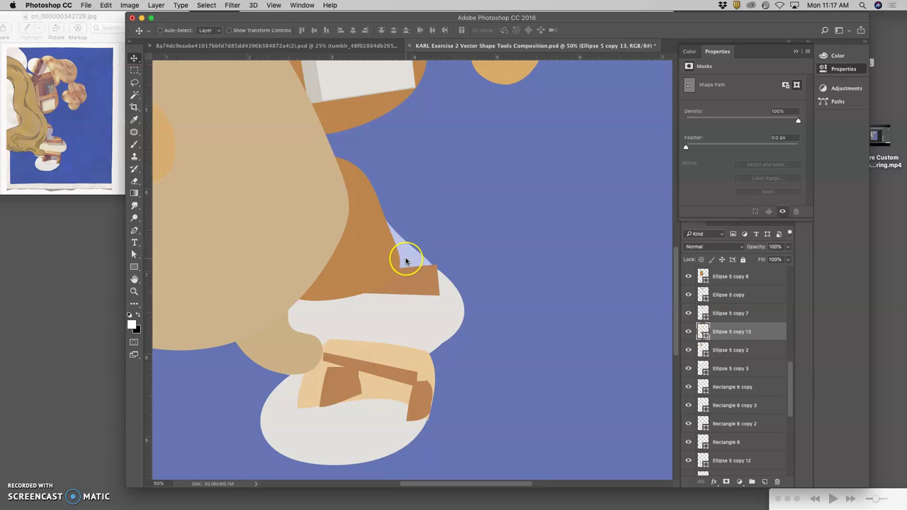
key(super+bracketleft)
key(super+bracketleft)
key(super+bracketleft)
key(super+bracketleft)
key(super+bracketleft)
key(super+bracketleft)
key(super+bracketleft)
key(super+bracketleft)
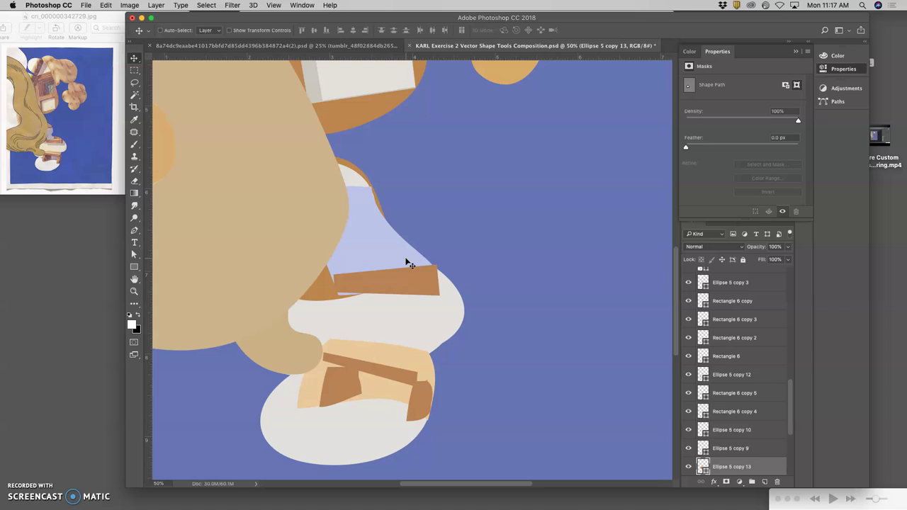
key(super+bracketright)
Warp the ellipse copy, pulling its right edge in and bending its lower-left behind the leg
click(356, 229)
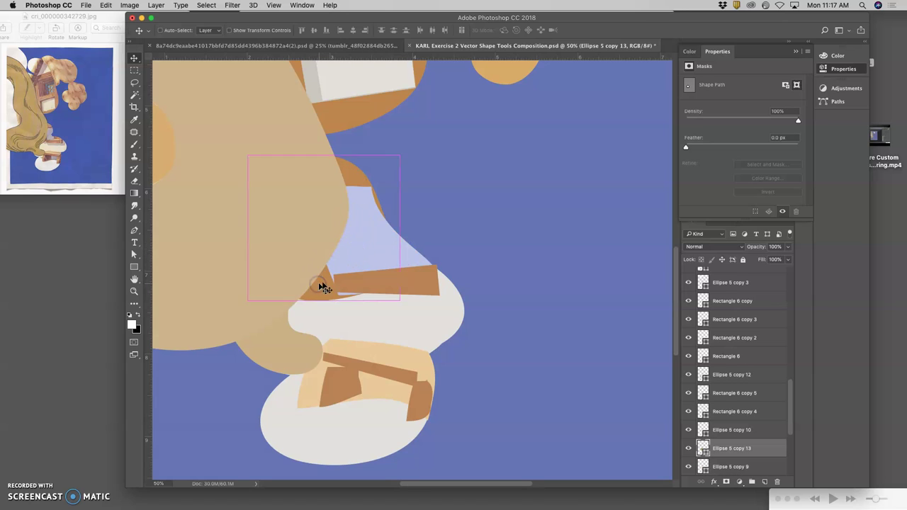
key(super+t)
right_click(354, 172)
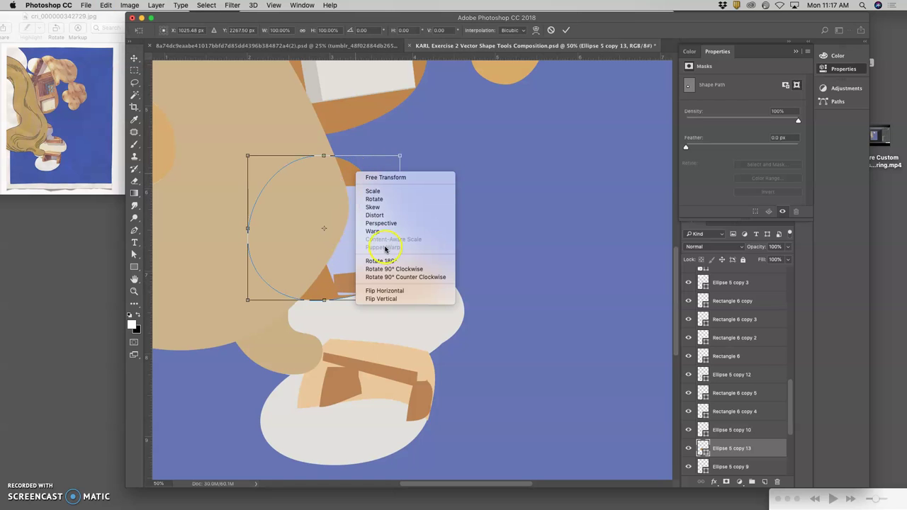
click(385, 229)
mouse_move(387, 196)
mouse_down()
mouse_move(348, 174)
mouse_move(380, 207)
mouse_up()
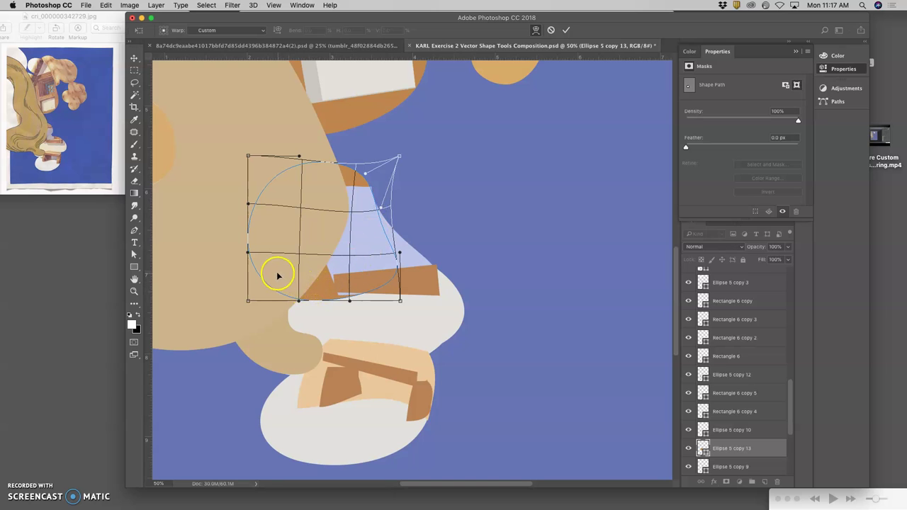
drag(278, 275, 336, 263)
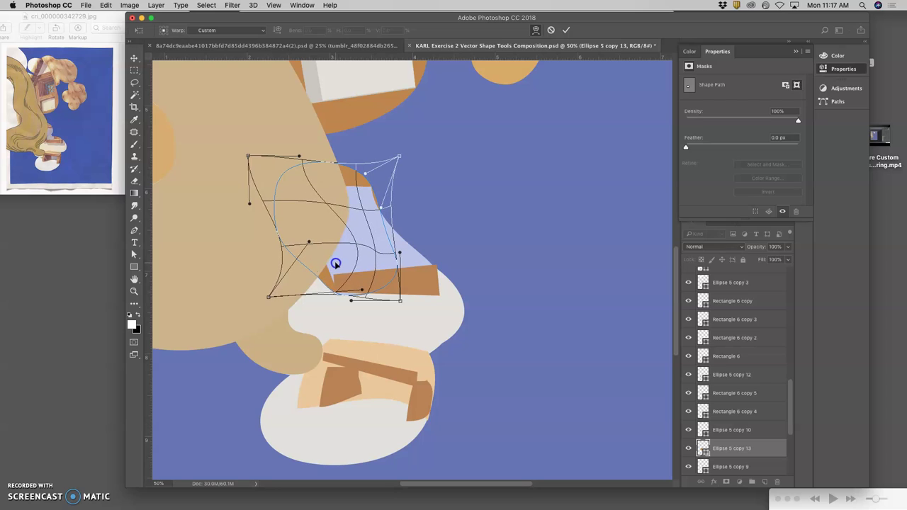
key(Return)
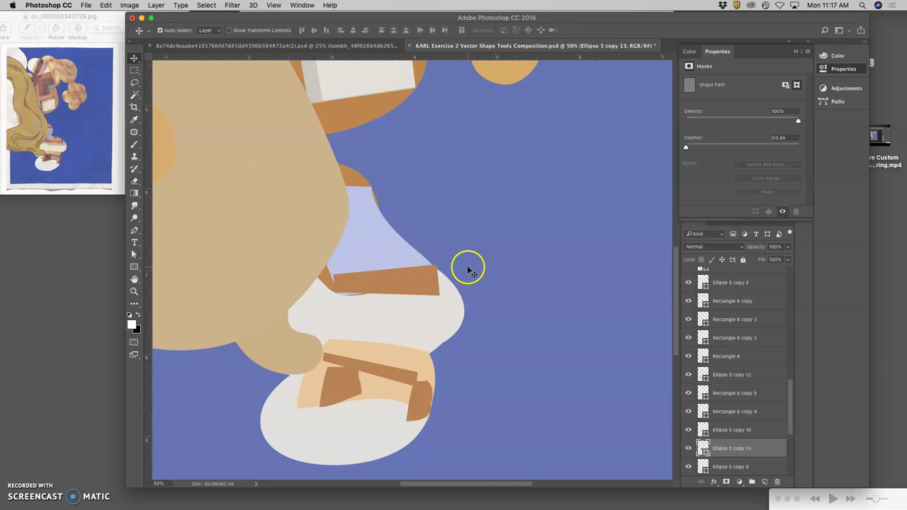
key(ctrl+minus)
key(ctrl+minus)
key(ctrl+minus)
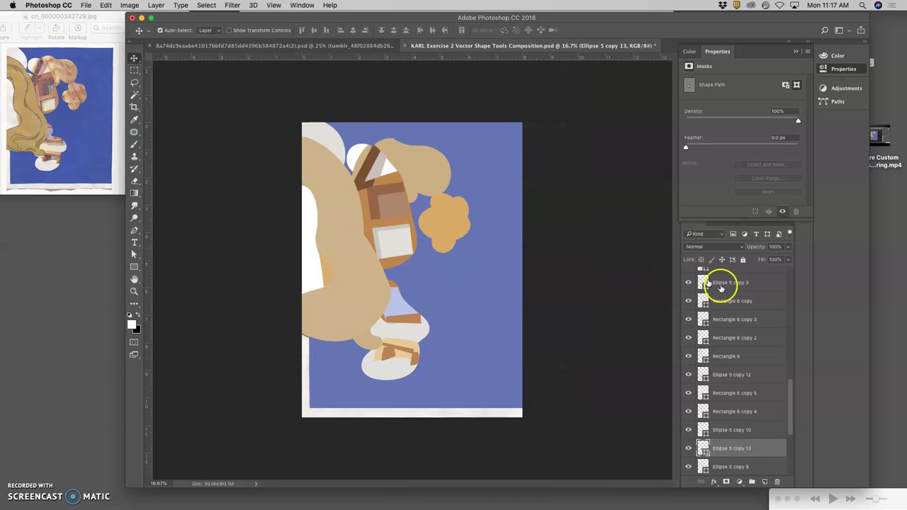
scroll(725, 289, up, 10)
click(688, 276)
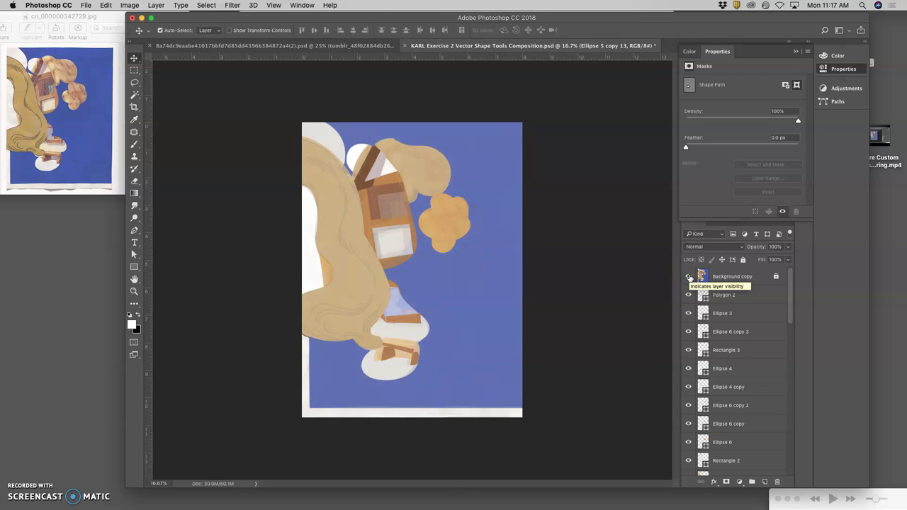
click(688, 276)
click(687, 276)
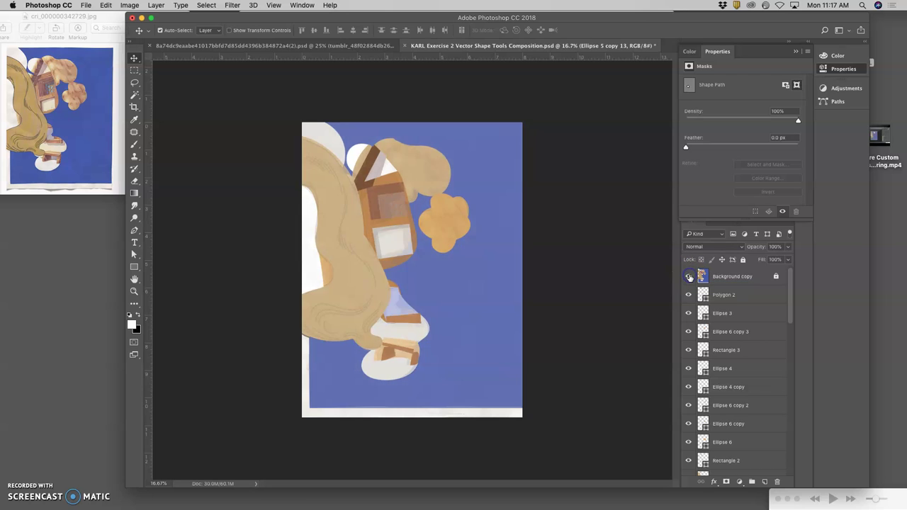
click(688, 277)
click(688, 276)
click(688, 276)
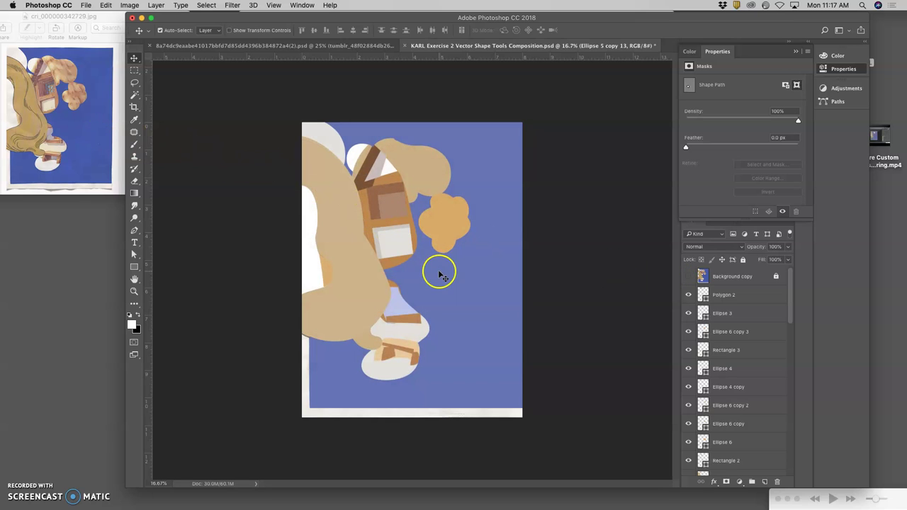